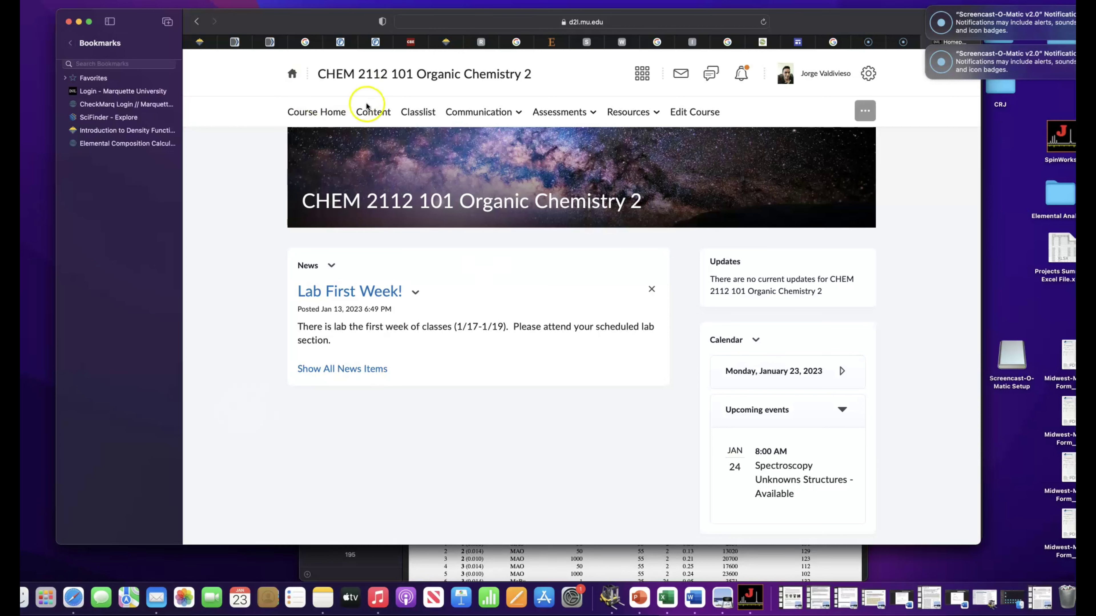
- Open the Spinworks Instructions document from the course's Spectroscopy Information module and highlight the NMR data directory path
{"action": "left_click", "coordinate": [373, 116]}
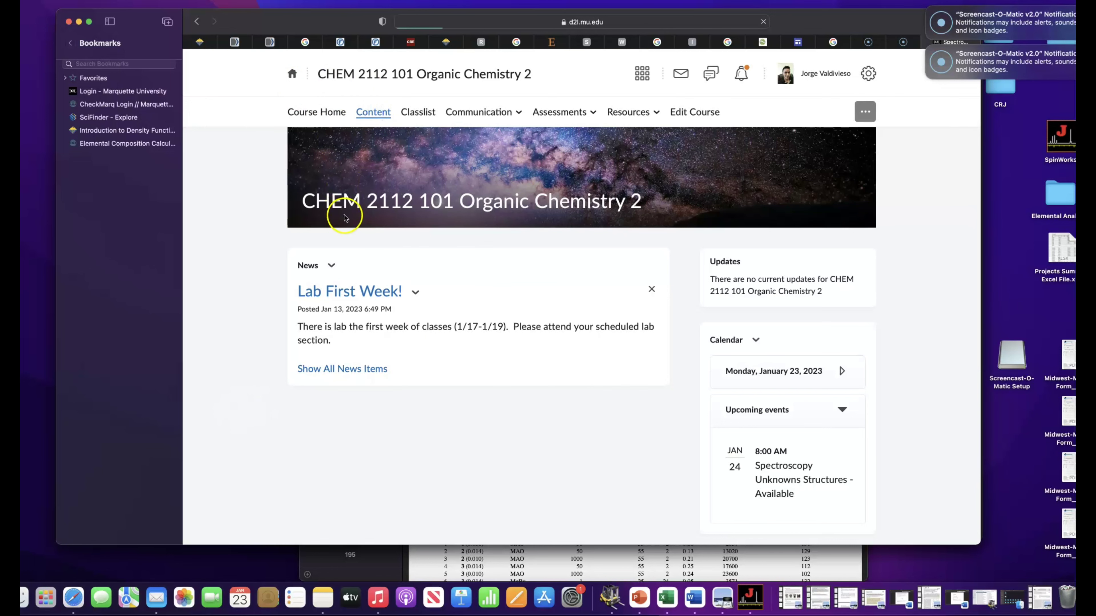
{"action": "scroll", "coordinate": [280, 360], "scroll_direction": "down", "scroll_amount": 4}
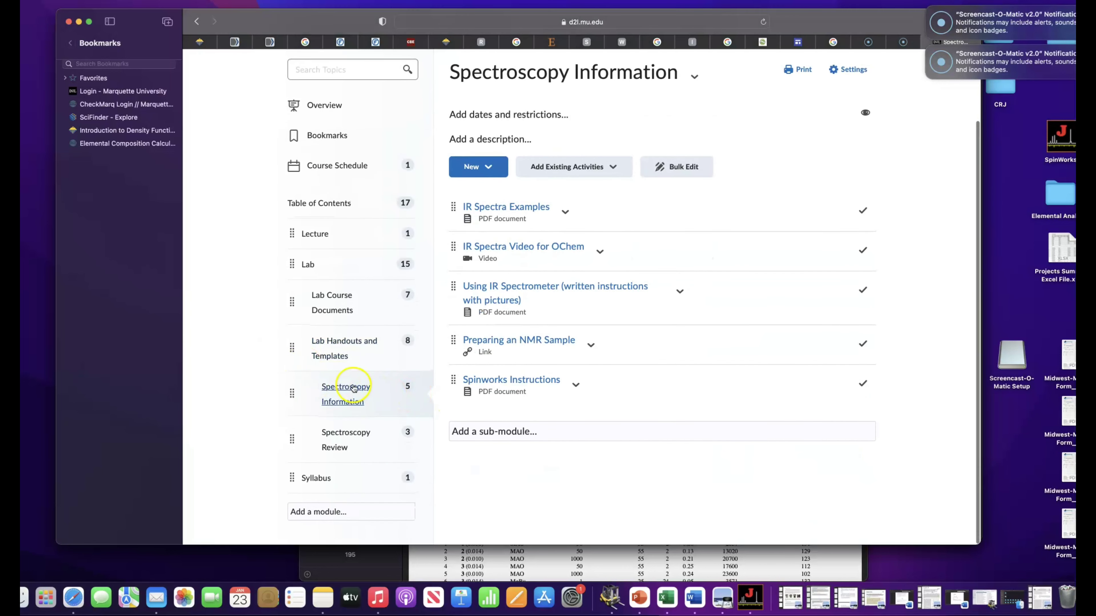
{"action": "left_click", "coordinate": [488, 380]}
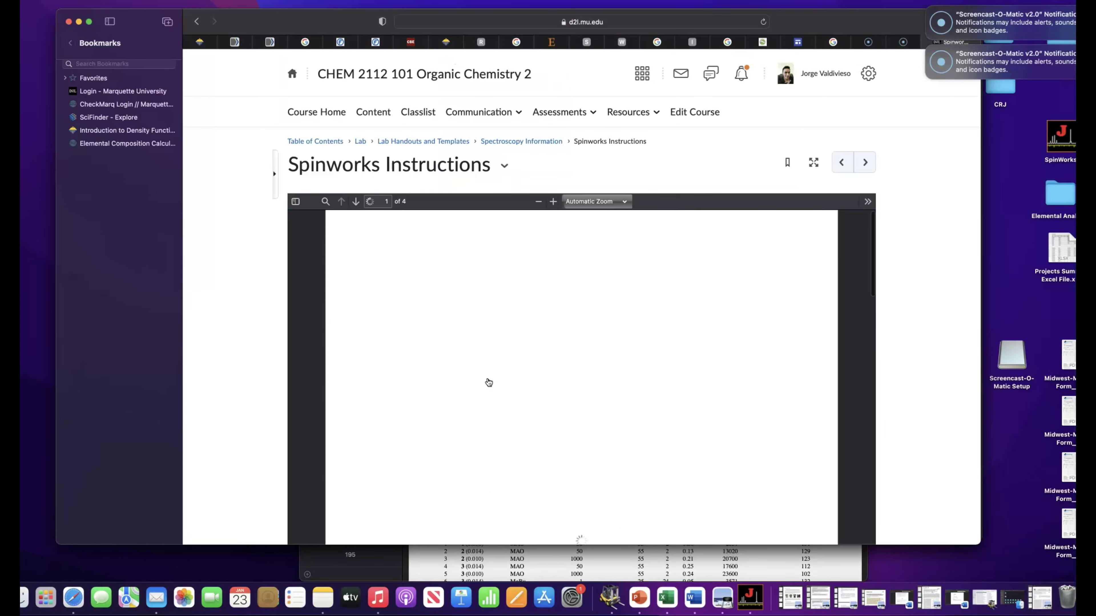
{"action": "scroll", "coordinate": [330, 351], "scroll_direction": "down", "scroll_amount": 3}
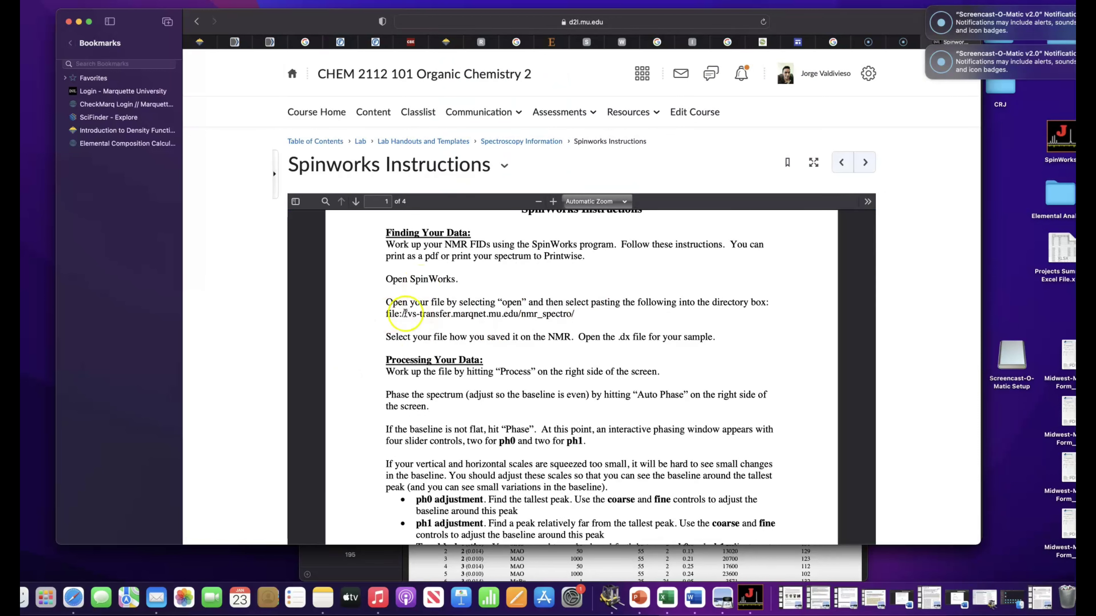
{"action": "left_click_drag", "start_coordinate": [386, 314], "coordinate": [574, 314]}
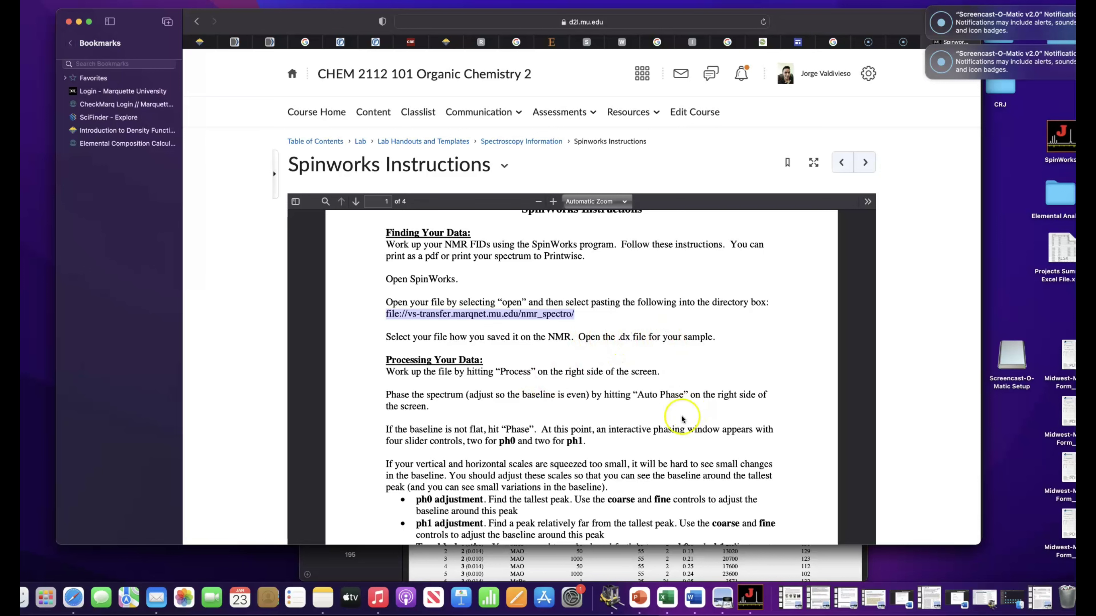
- Switch to SpinWorks and process the loaded FID into a 1D spectrum
{"action": "left_click", "coordinate": [753, 586]}
{"action": "left_click", "coordinate": [574, 343]}
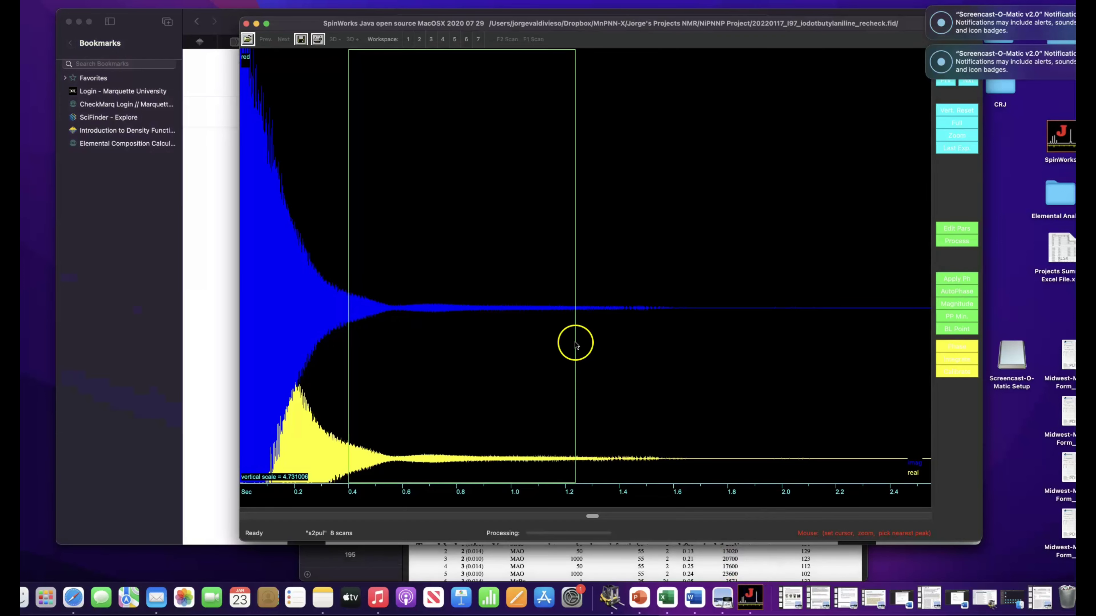
{"action": "left_click_drag", "start_coordinate": [575, 320], "coordinate": [317, 200]}
{"action": "left_click", "coordinate": [318, 238]}
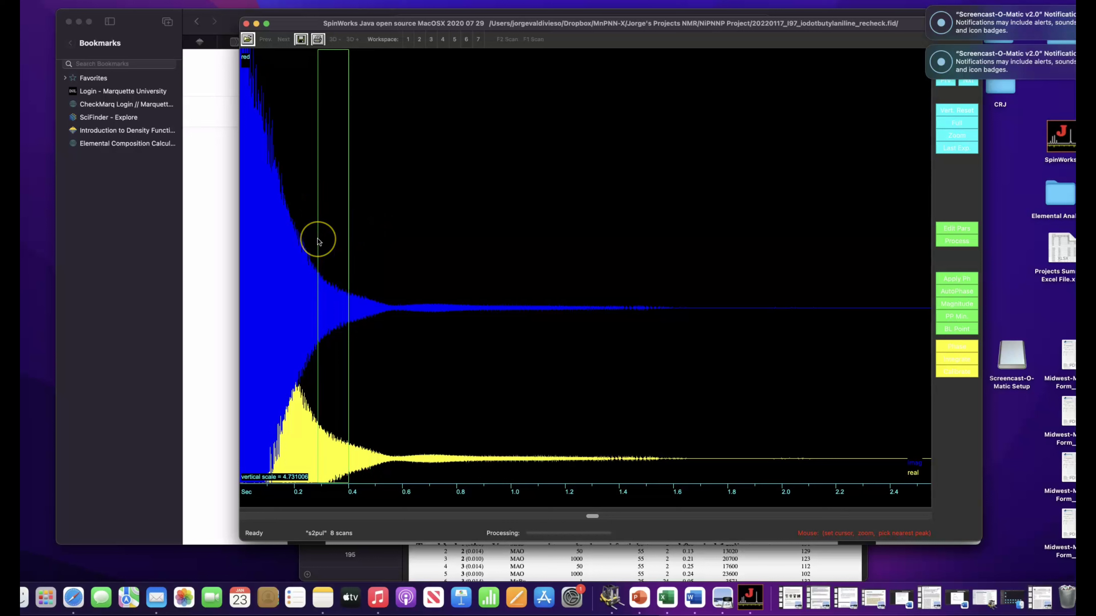
{"action": "left_click", "coordinate": [294, 228]}
{"action": "left_click_drag", "start_coordinate": [284, 222], "coordinate": [612, 296]}
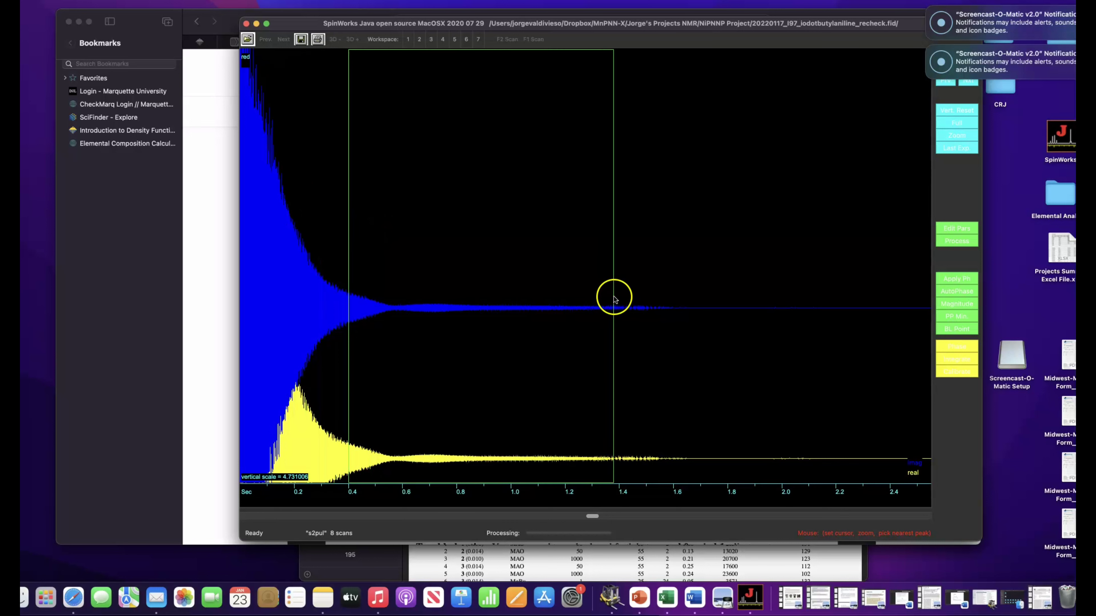
{"action": "left_click", "coordinate": [413, 268]}
{"action": "left_click_drag", "start_coordinate": [412, 267], "coordinate": [393, 260]}
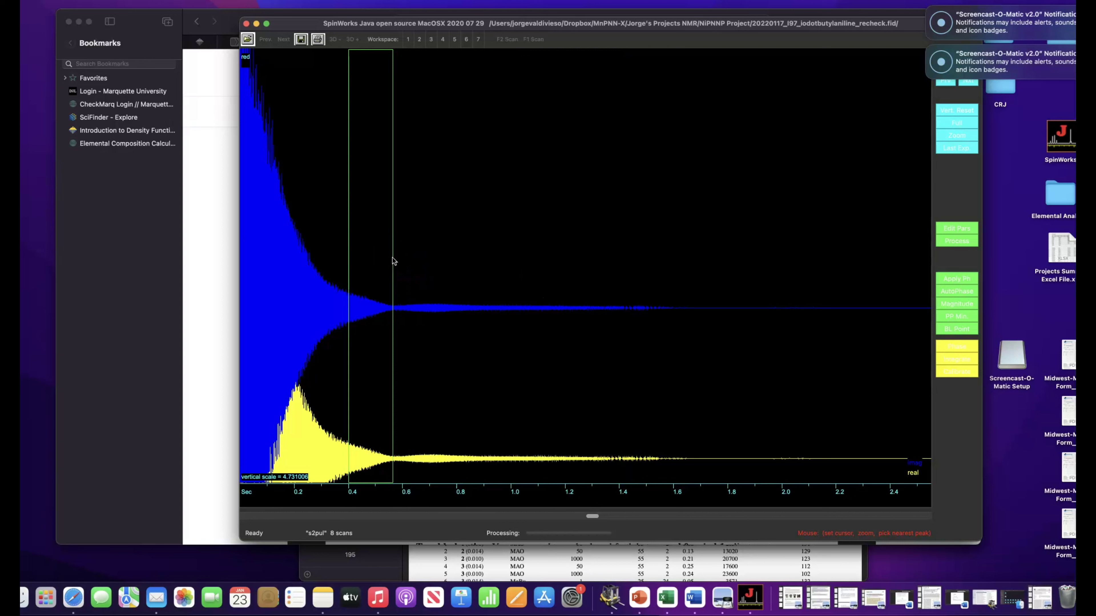
{"action": "left_click_drag", "start_coordinate": [393, 260], "coordinate": [948, 281]}
{"action": "left_click", "coordinate": [957, 240]}
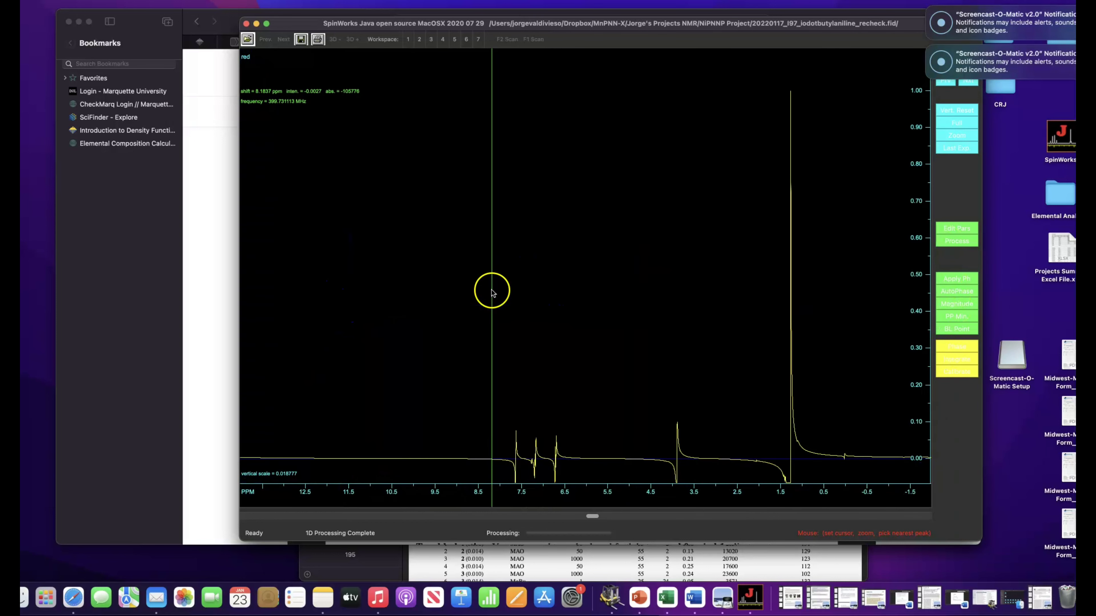
- Start interactive phasing on the processed spectrum and adjust the coarse phase 0 to about 89
{"action": "left_click_drag", "start_coordinate": [492, 293], "coordinate": [955, 347]}
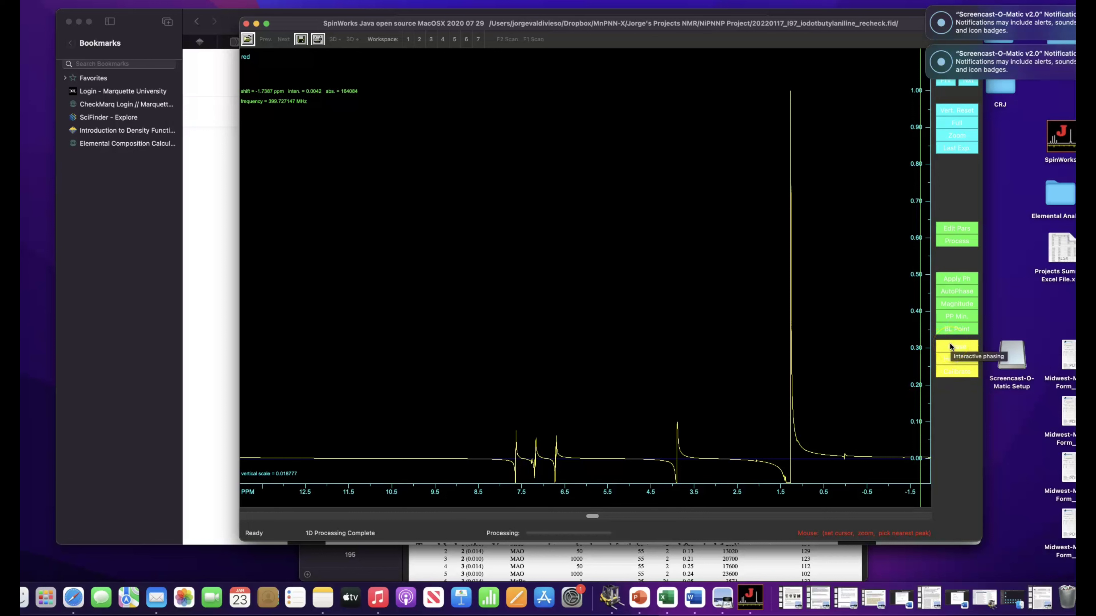
{"action": "left_click", "coordinate": [950, 347]}
{"action": "left_click_drag", "start_coordinate": [362, 332], "coordinate": [114, 222]}
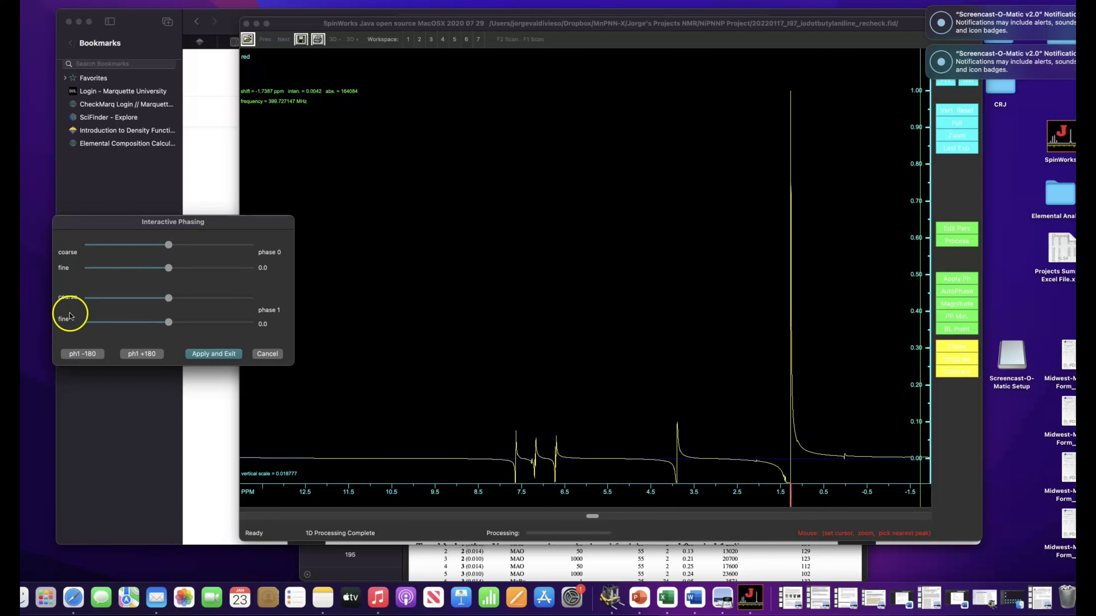
{"action": "left_click", "coordinate": [169, 247]}
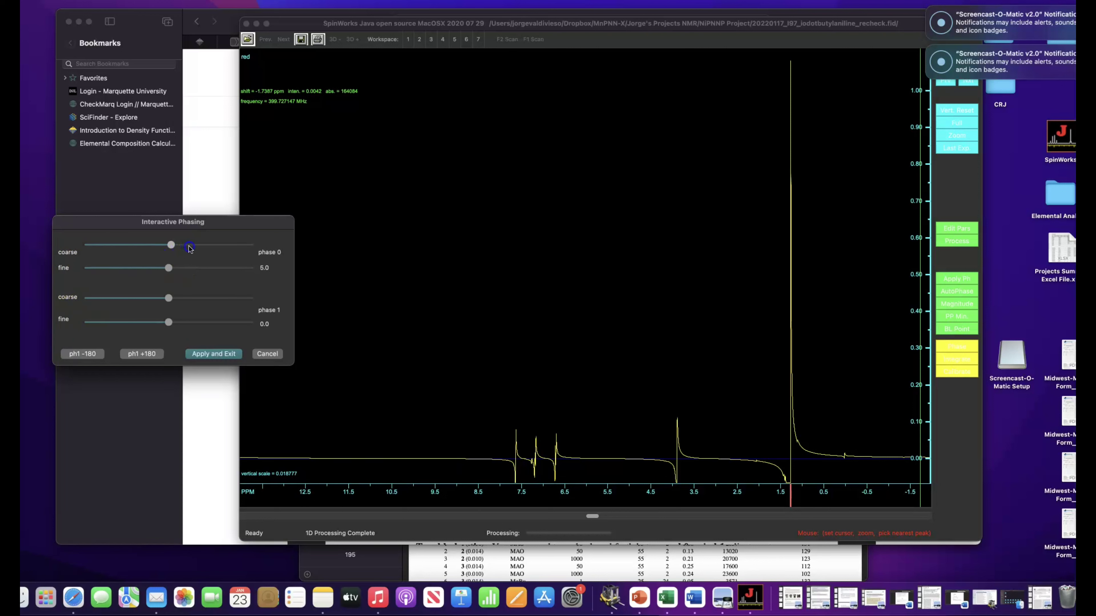
{"action": "left_click_drag", "start_coordinate": [190, 247], "coordinate": [210, 247]}
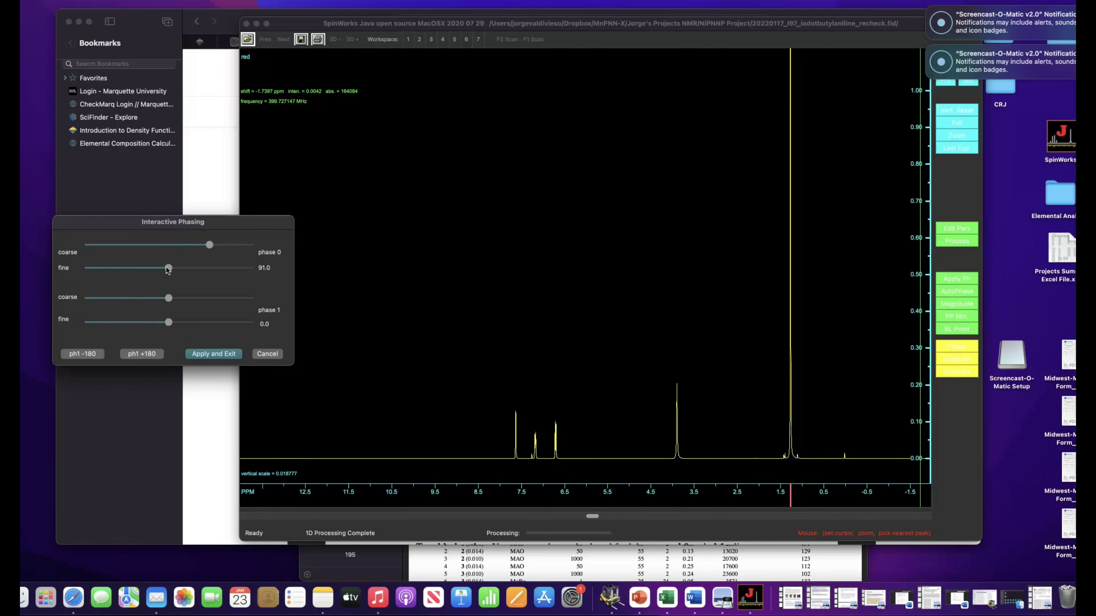
{"action": "left_click", "coordinate": [209, 246]}
{"action": "mouse_move", "coordinate": [211, 249]}
{"action": "left_mouse_down"}
{"action": "mouse_move", "coordinate": [181, 250]}
{"action": "mouse_move", "coordinate": [209, 249]}
{"action": "left_mouse_up"}
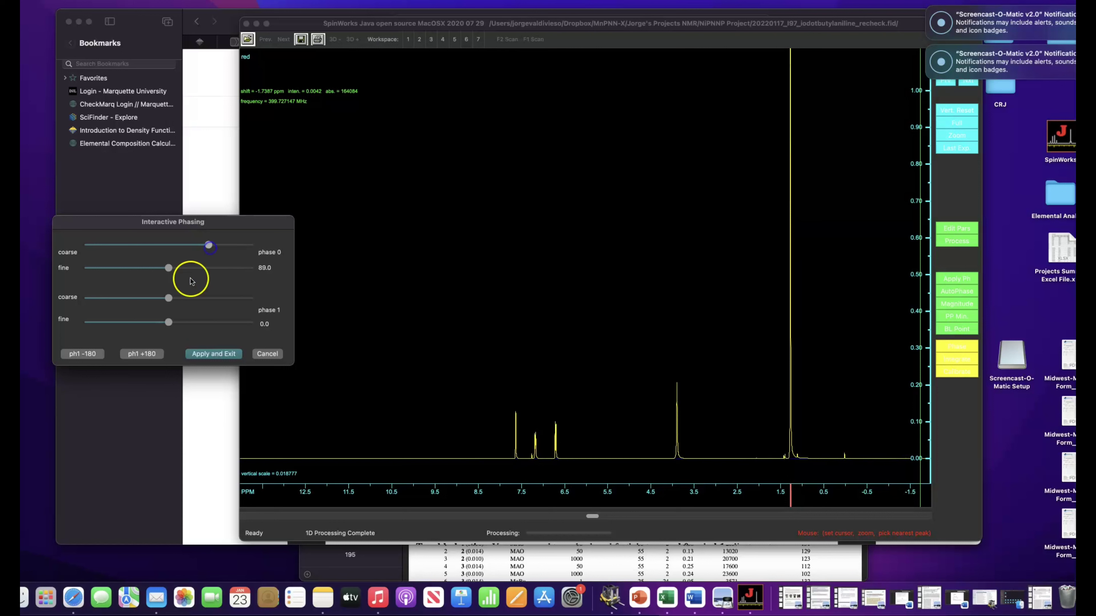
- Adjust the coarse phase 1 to -10.0 and apply the phase correction to the spectrum
{"action": "left_click", "coordinate": [169, 298]}
{"action": "left_click_drag", "start_coordinate": [168, 298], "coordinate": [139, 306]}
{"action": "left_click_drag", "start_coordinate": [196, 304], "coordinate": [173, 307]}
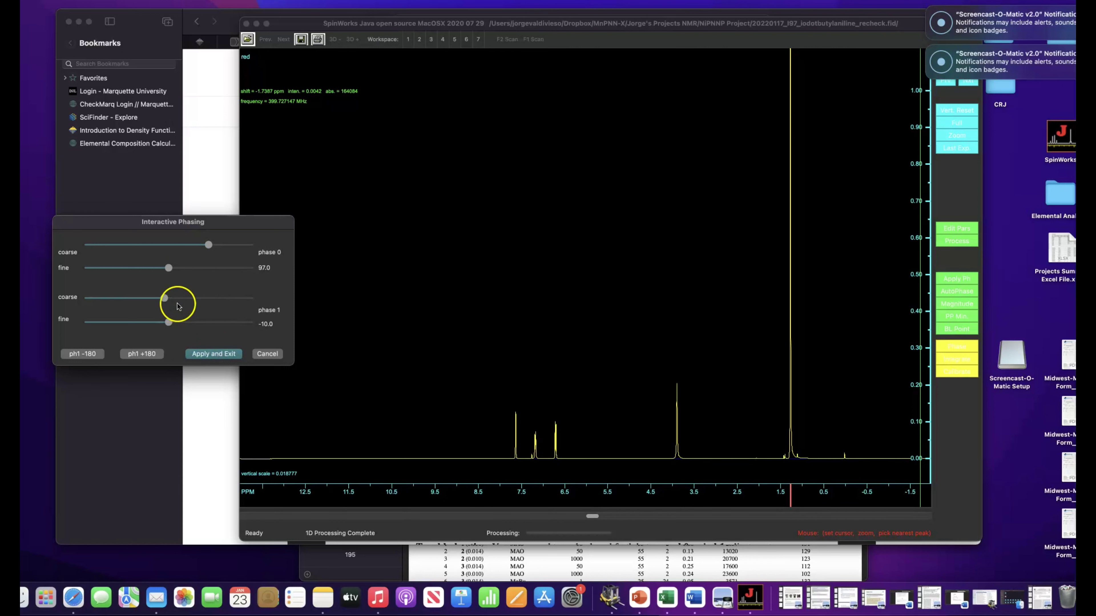
{"action": "left_click", "coordinate": [206, 355]}
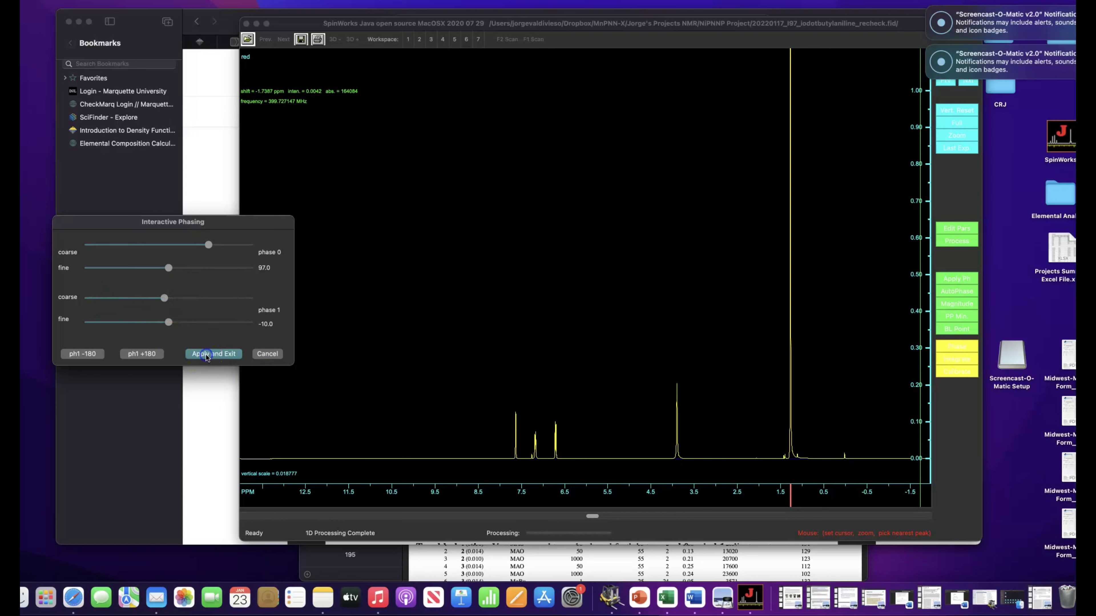
- Mark the aromatic region between about 8.3 and 6.4 ppm with two cursors and zoom into it
{"action": "left_click_drag", "start_coordinate": [435, 404], "coordinate": [633, 384]}
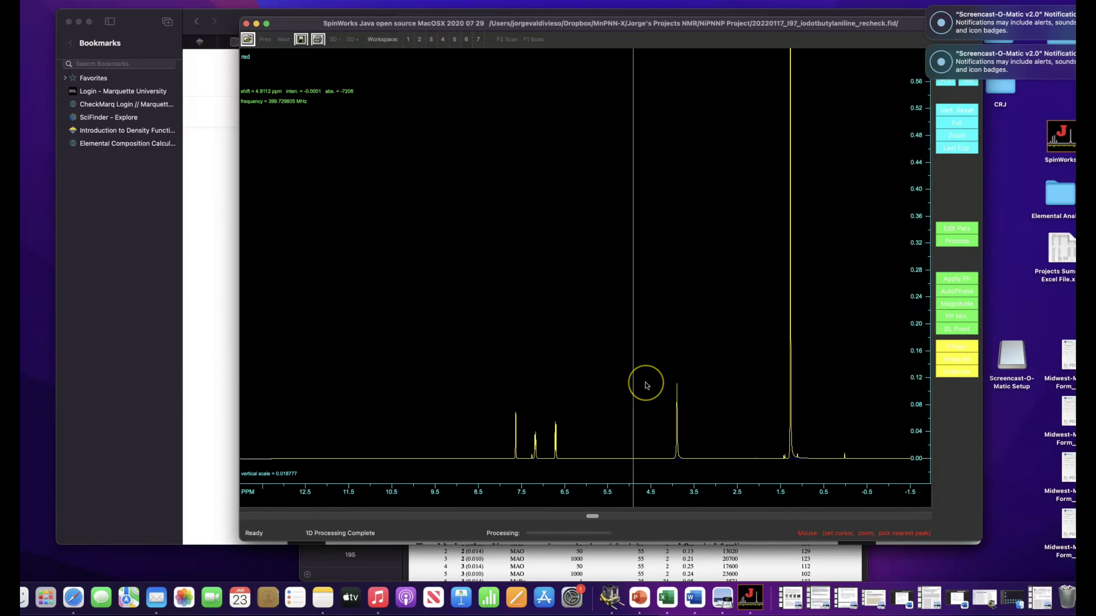
{"action": "left_click", "coordinate": [959, 359]}
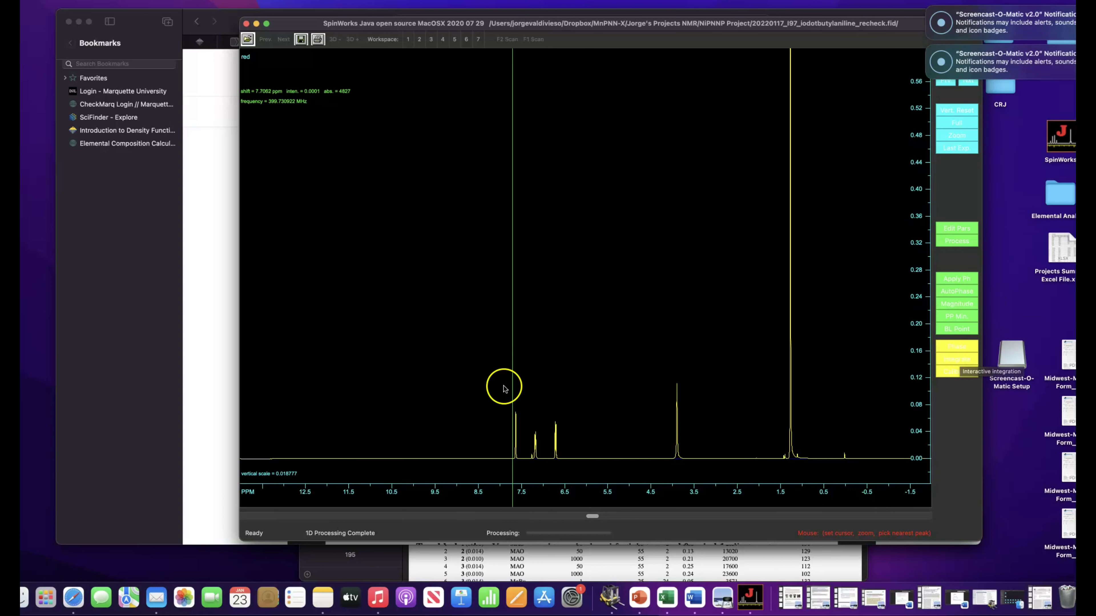
{"action": "left_click_drag", "start_coordinate": [487, 366], "coordinate": [569, 363]}
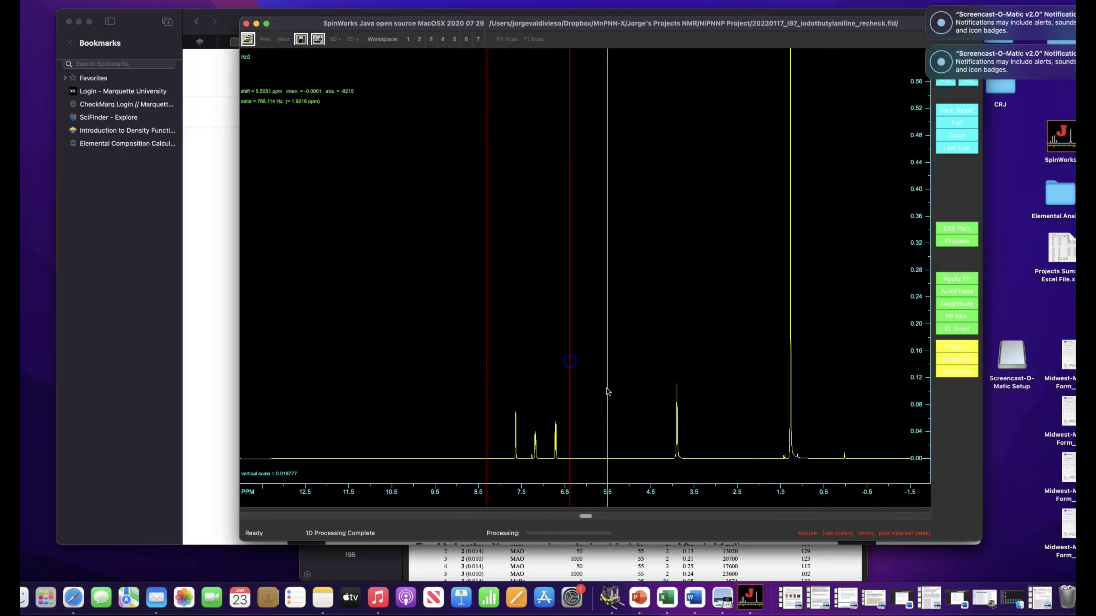
{"action": "left_click_drag", "start_coordinate": [538, 398], "coordinate": [490, 357]}
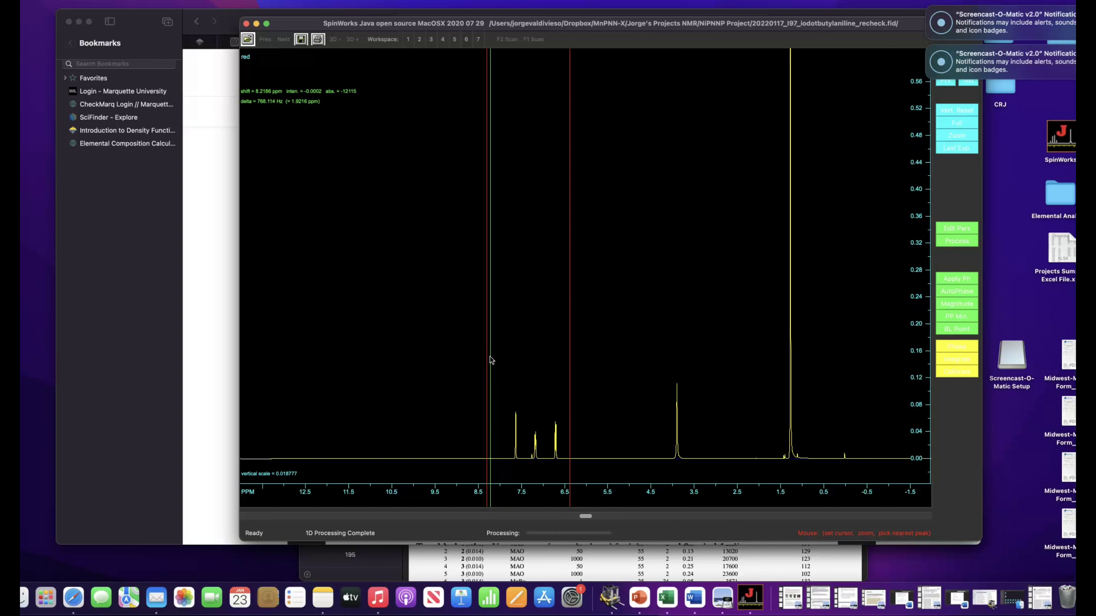
{"action": "left_click_drag", "start_coordinate": [490, 356], "coordinate": [945, 142]}
{"action": "left_click", "coordinate": [945, 136]}
{"action": "left_click", "coordinate": [687, 191]}
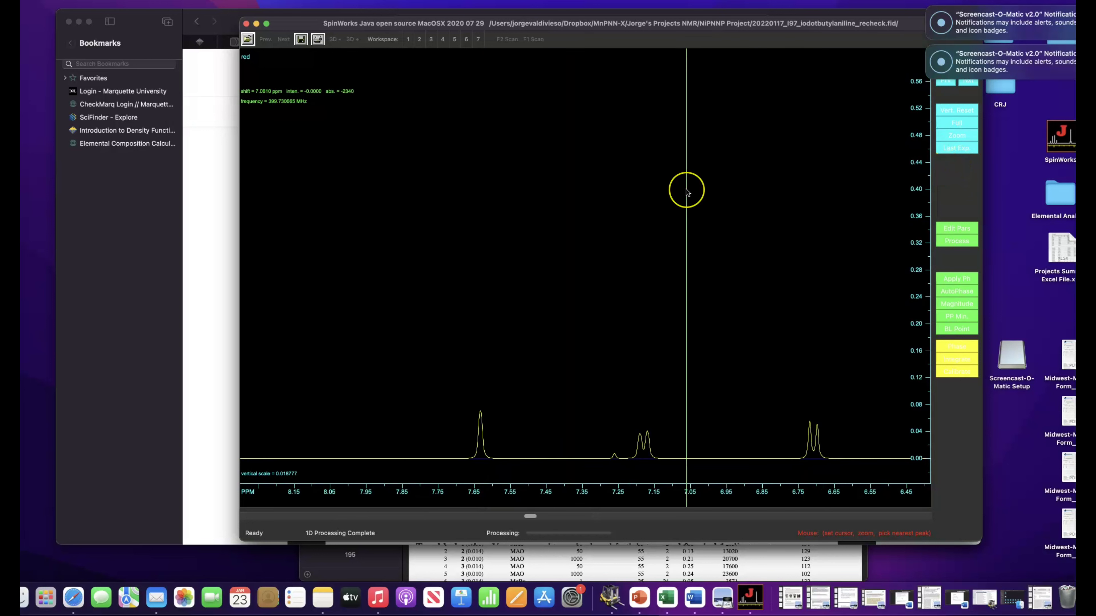
- Return to the full spectrum and zoom into the region between about 8.1 and 5.9 ppm
{"action": "mouse_move", "coordinate": [686, 192]}
{"action": "left_mouse_down"}
{"action": "mouse_move", "coordinate": [489, 245]}
{"action": "mouse_move", "coordinate": [494, 235]}
{"action": "mouse_move", "coordinate": [592, 234]}
{"action": "left_mouse_up"}
{"action": "left_click", "coordinate": [630, 245]}
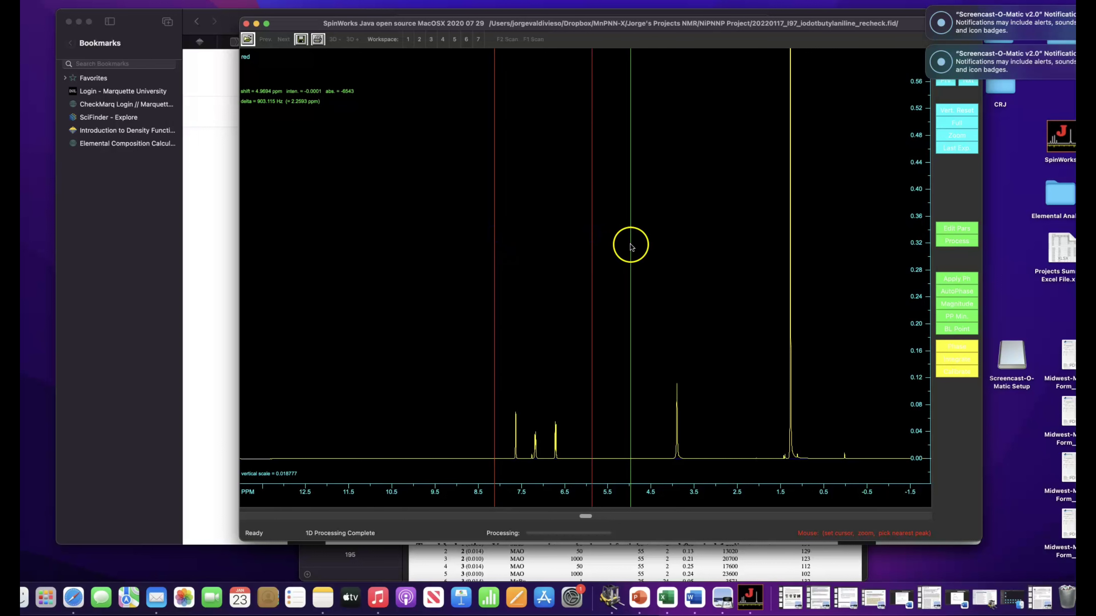
{"action": "middle_click", "coordinate": [630, 244]}
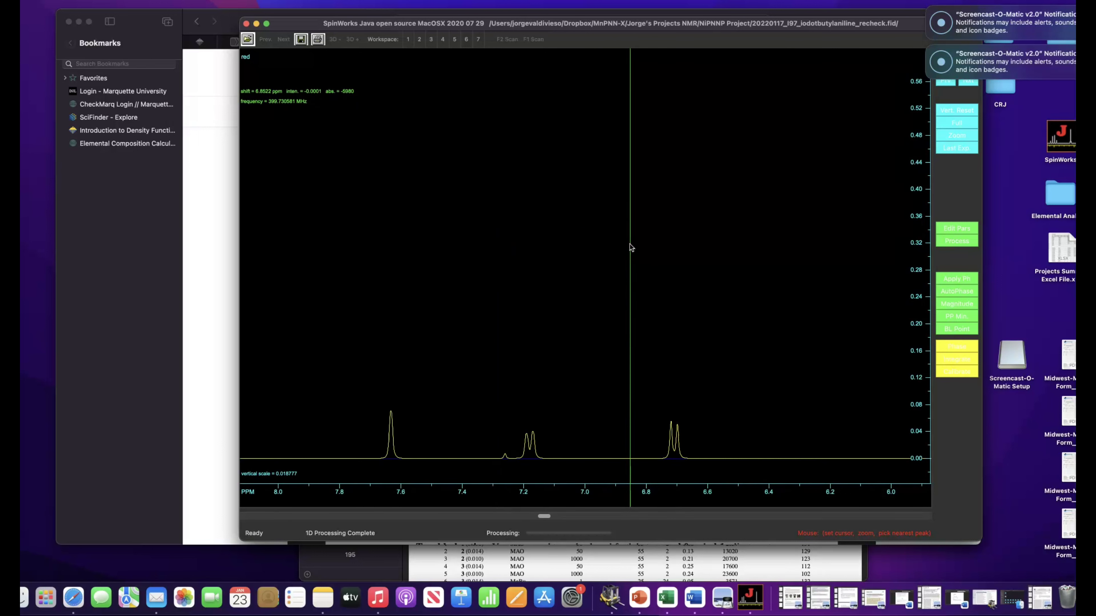
- Restore the full spectrum and zoom into the aromatic peaks between about 7.8 and 6.5 ppm
{"action": "left_click", "coordinate": [648, 242]}
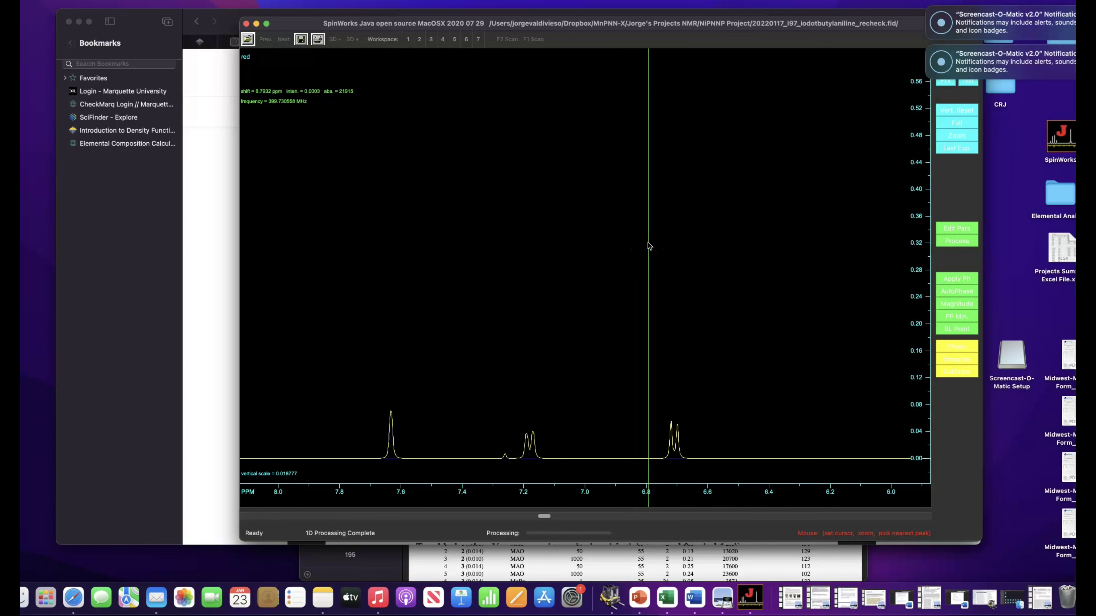
{"action": "key", "text": "f"}
{"action": "left_click", "coordinate": [684, 237]}
{"action": "left_click", "coordinate": [965, 125]}
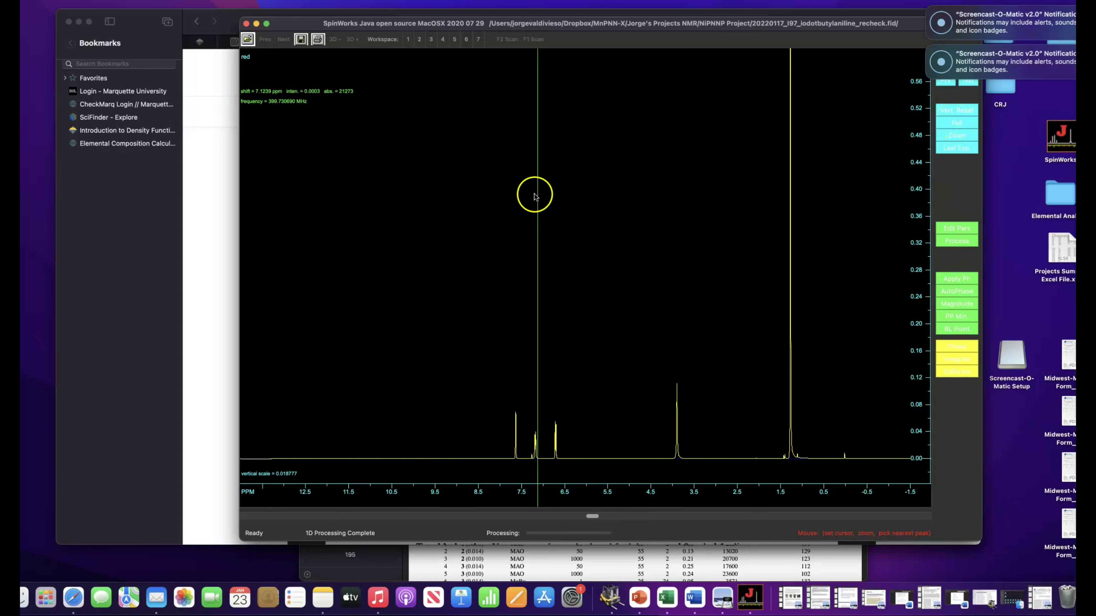
{"action": "left_click_drag", "start_coordinate": [506, 196], "coordinate": [563, 202]}
{"action": "right_click", "coordinate": [658, 227]}
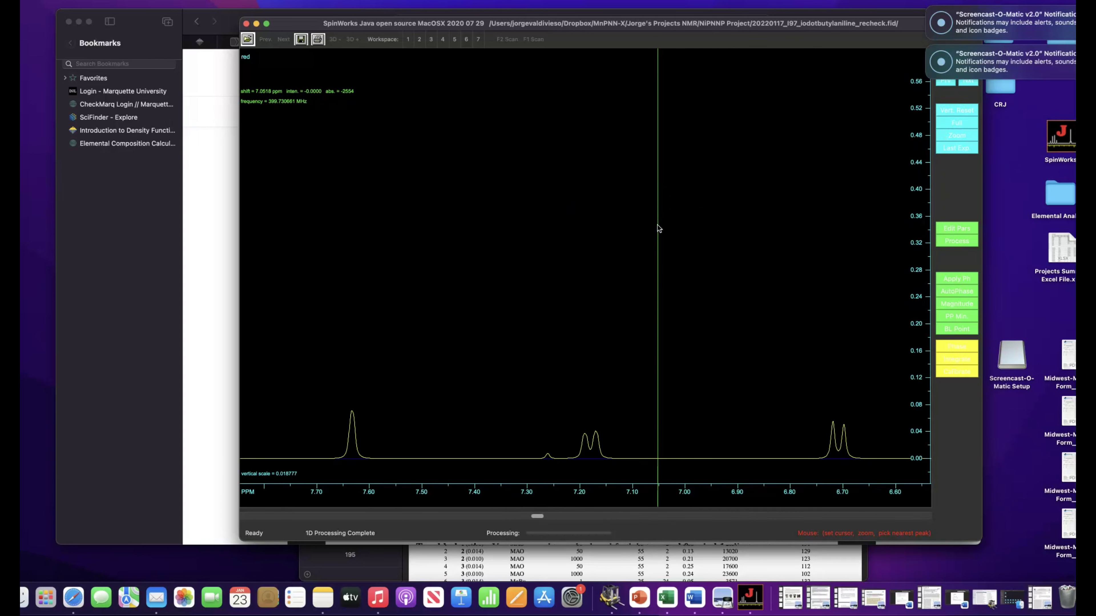
- Reset to the full spectrum and zoom into the aromatic peaks between about 8.0 and 6.3 ppm
{"action": "left_click", "coordinate": [521, 218]}
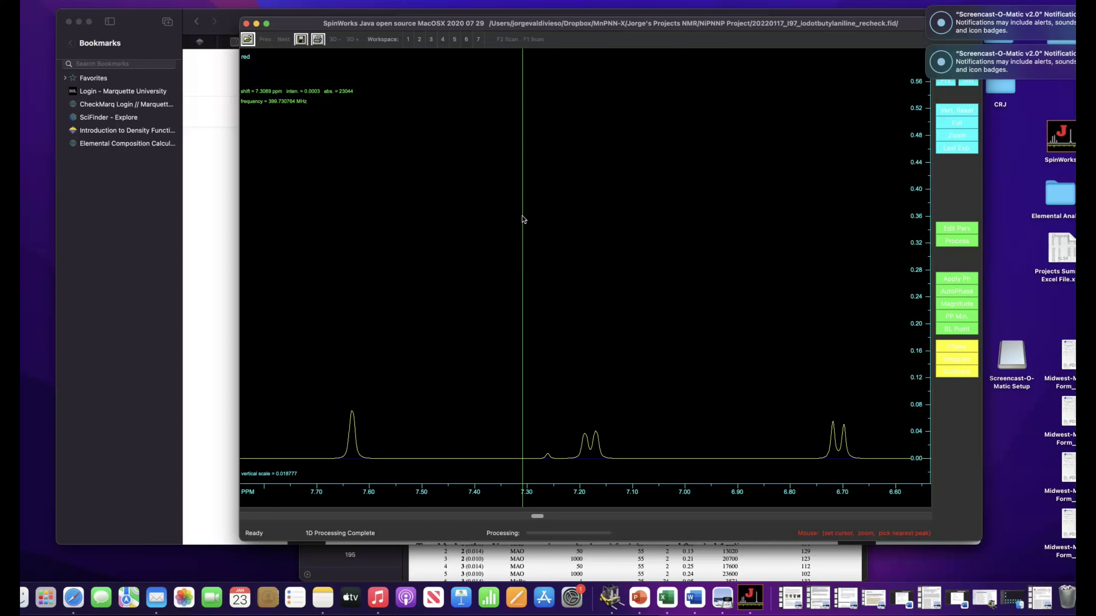
{"action": "right_click", "coordinate": [523, 217]}
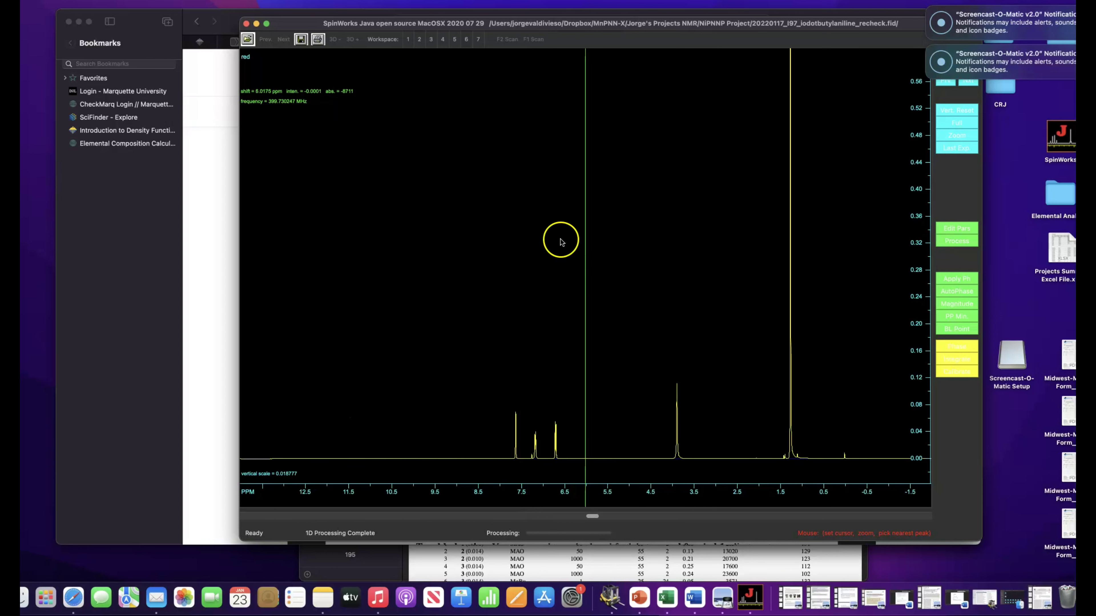
{"action": "left_click", "coordinate": [500, 239]}
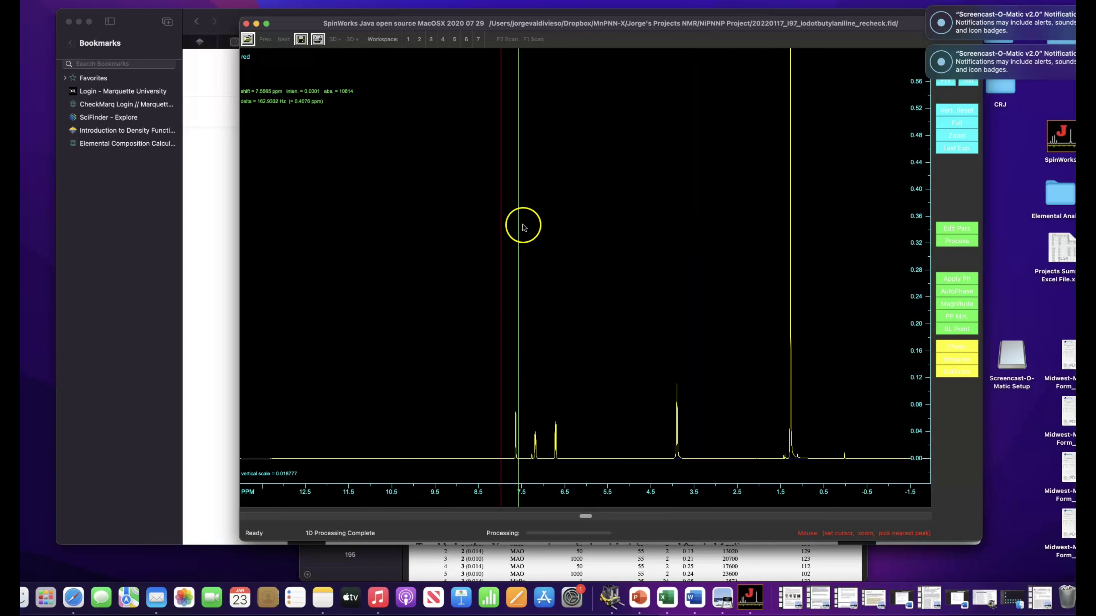
{"action": "left_click", "coordinate": [573, 225]}
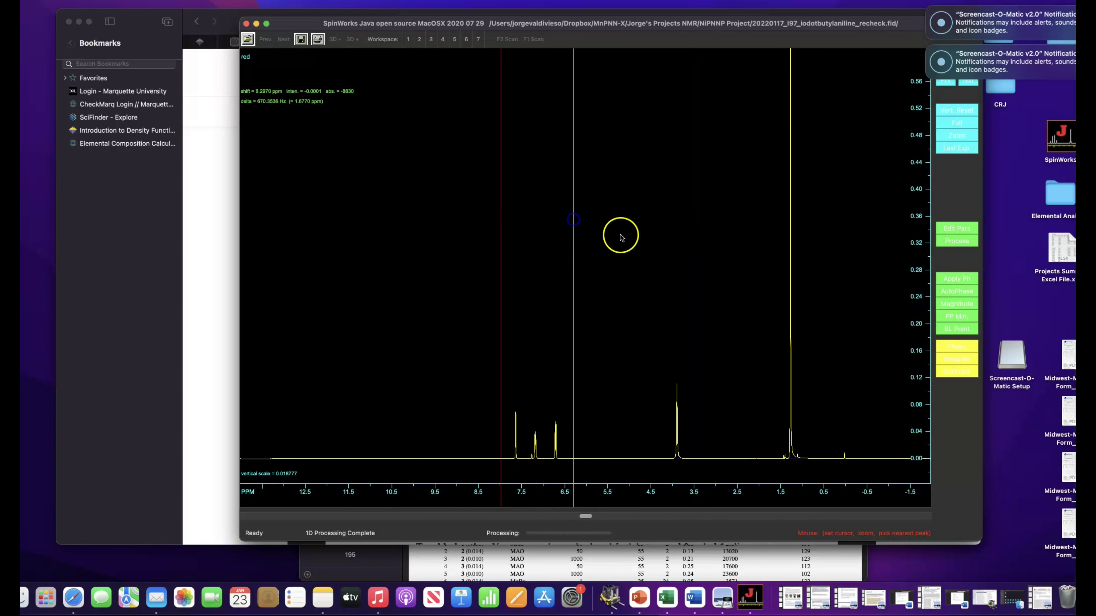
{"action": "right_click", "coordinate": [618, 234]}
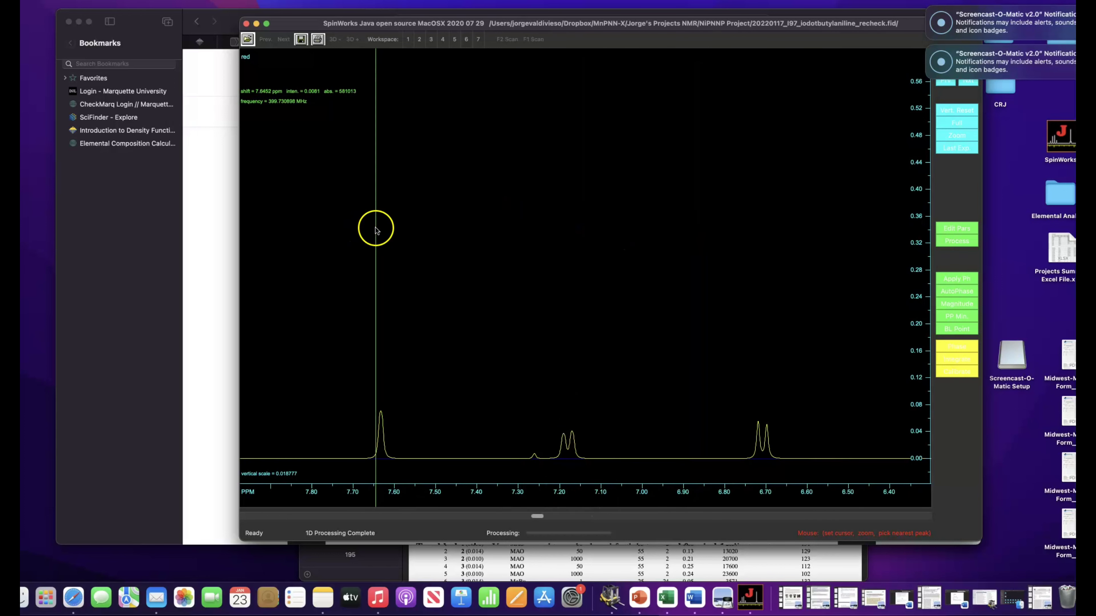
- Clear the cursors around the 7.63 ppm peak, open the Integration Dialog and move it clear of the spectrum
{"action": "left_click", "coordinate": [392, 227]}
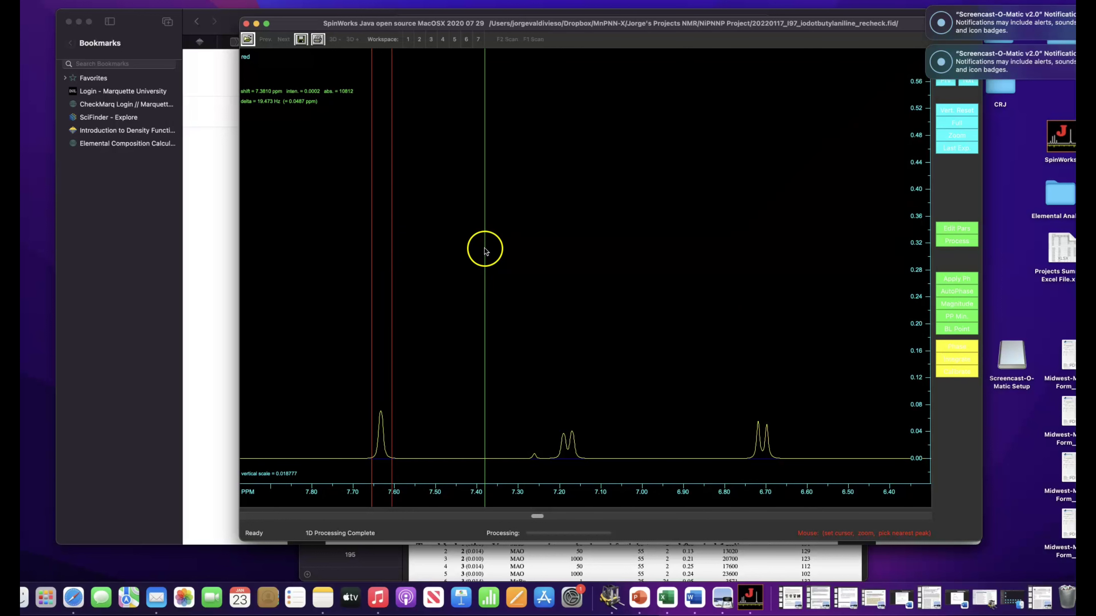
{"action": "left_click", "coordinate": [583, 259]}
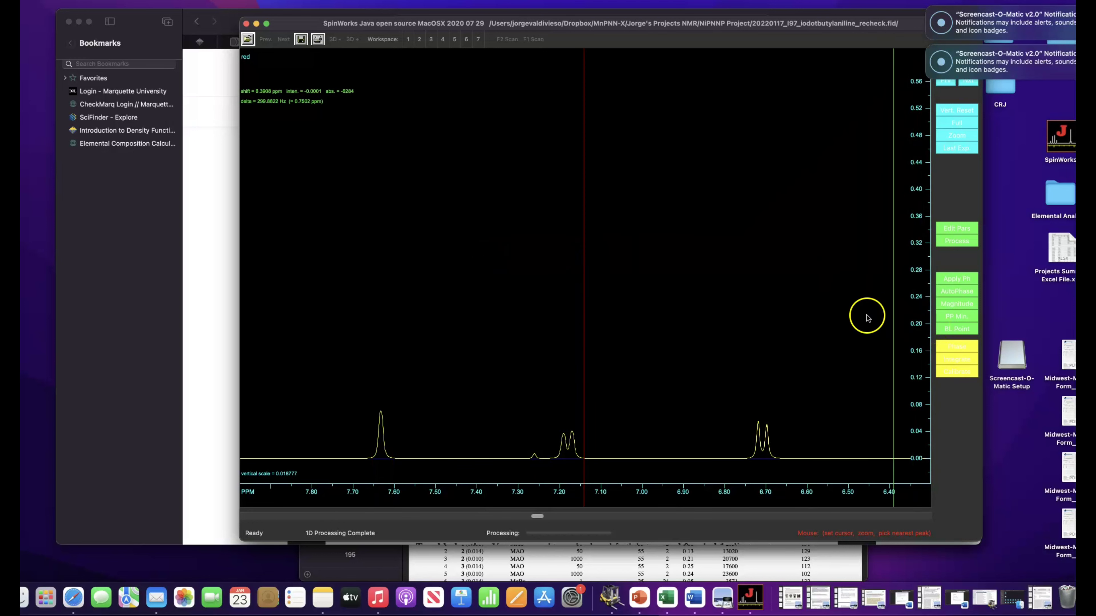
{"action": "left_click", "coordinate": [941, 358]}
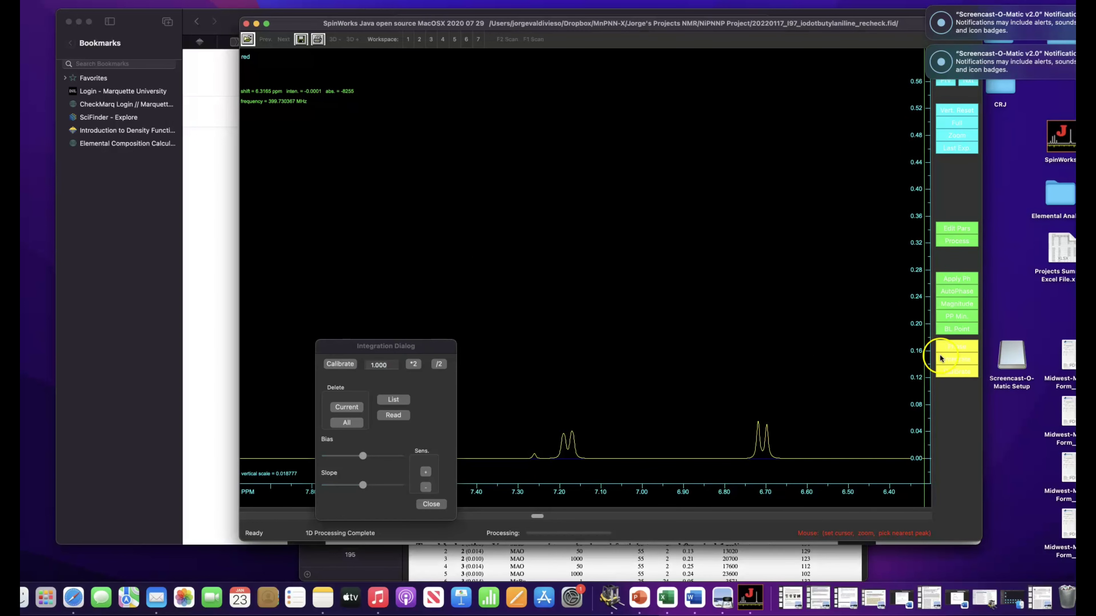
{"action": "left_click_drag", "start_coordinate": [433, 343], "coordinate": [184, 223]}
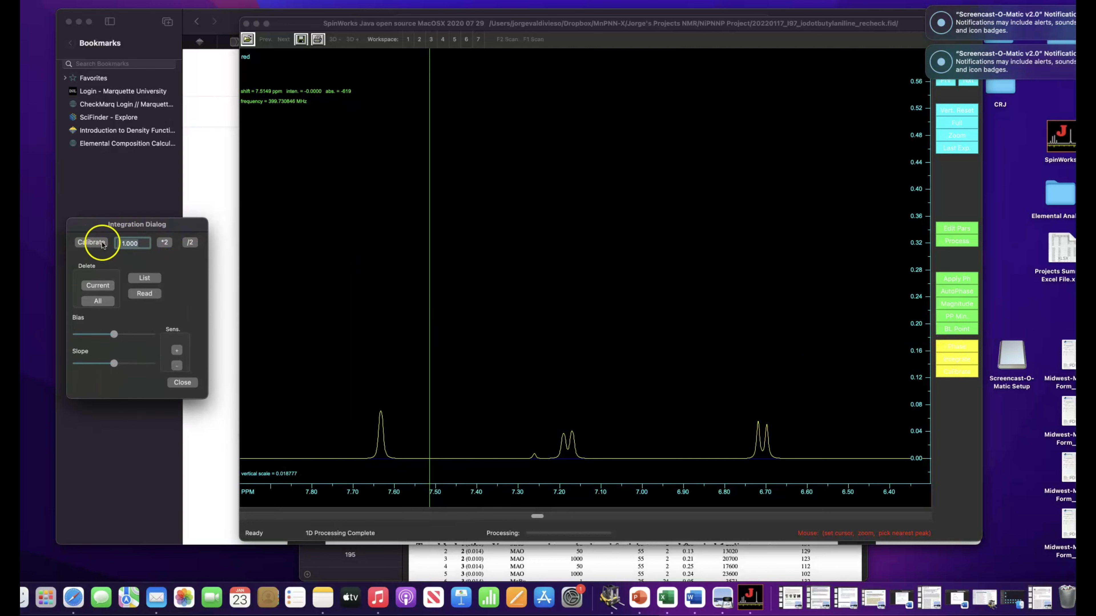
- Integrate the three aromatic signals near 7.63, 7.18 and 6.71 ppm, each between its own pair of cursors
{"action": "left_click", "coordinate": [138, 243]}
{"action": "left_click", "coordinate": [374, 354]}
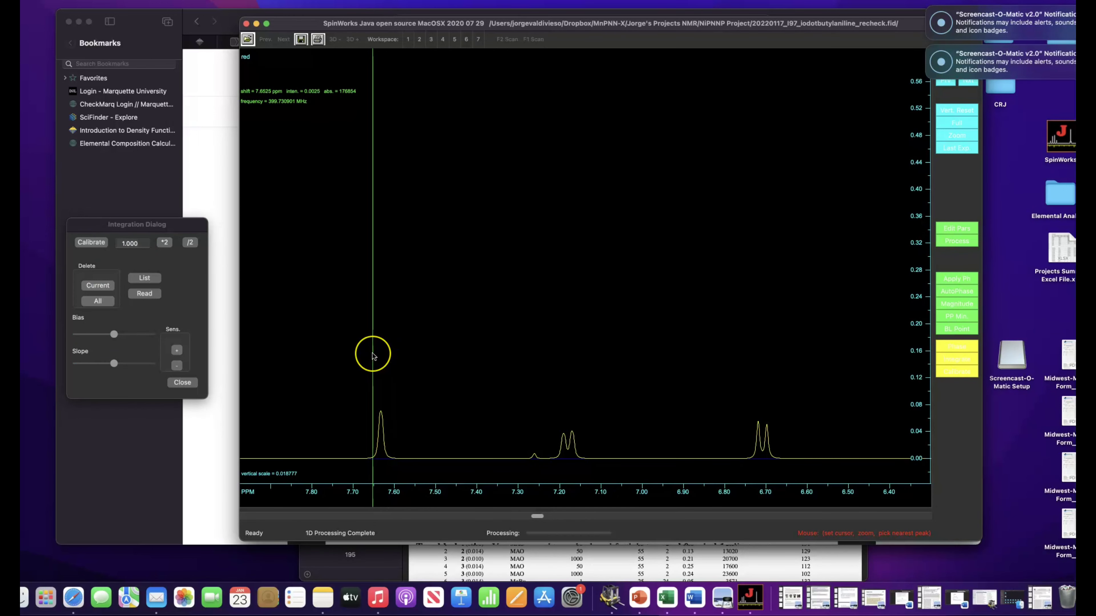
{"action": "left_click", "coordinate": [373, 356]}
{"action": "left_click_drag", "start_coordinate": [371, 355], "coordinate": [390, 351]}
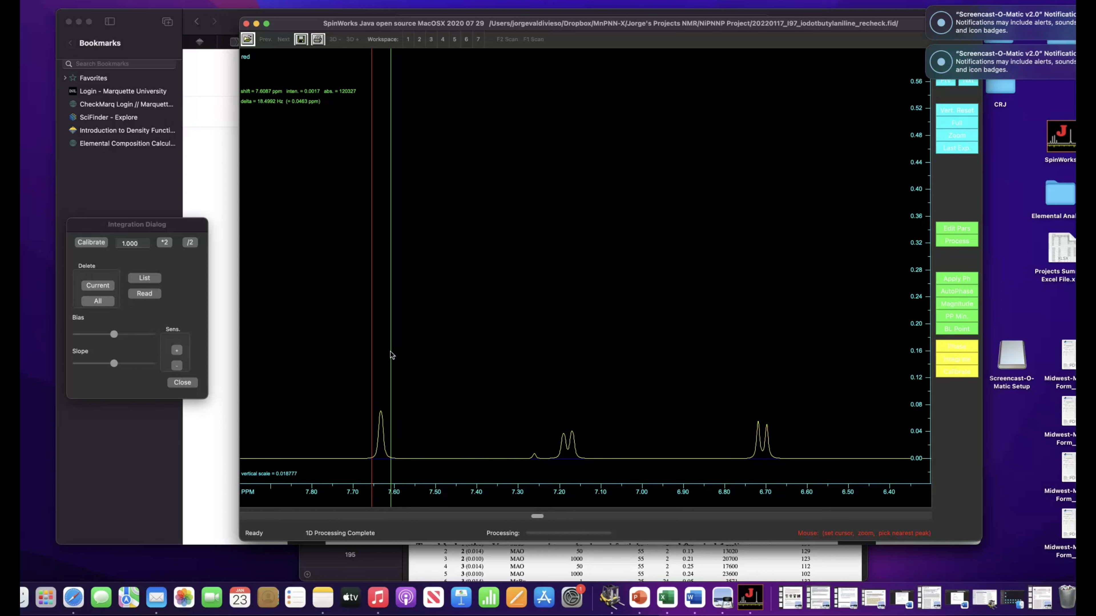
{"action": "left_click_drag", "start_coordinate": [390, 351], "coordinate": [390, 351]}
{"action": "left_click", "coordinate": [466, 373]}
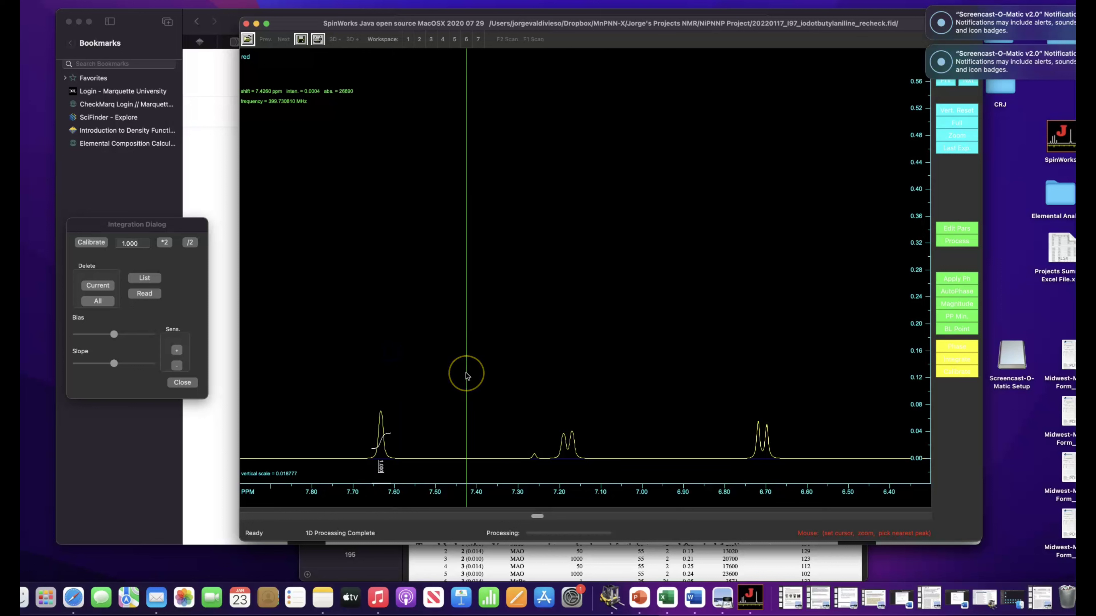
{"action": "left_click_drag", "start_coordinate": [475, 369], "coordinate": [773, 357]}
- Integrate the peak near 3.90 ppm between about 3.95 and 3.85 ppm
{"action": "left_click_drag", "start_coordinate": [621, 362], "coordinate": [548, 518]}
{"action": "left_click", "coordinate": [542, 517]}
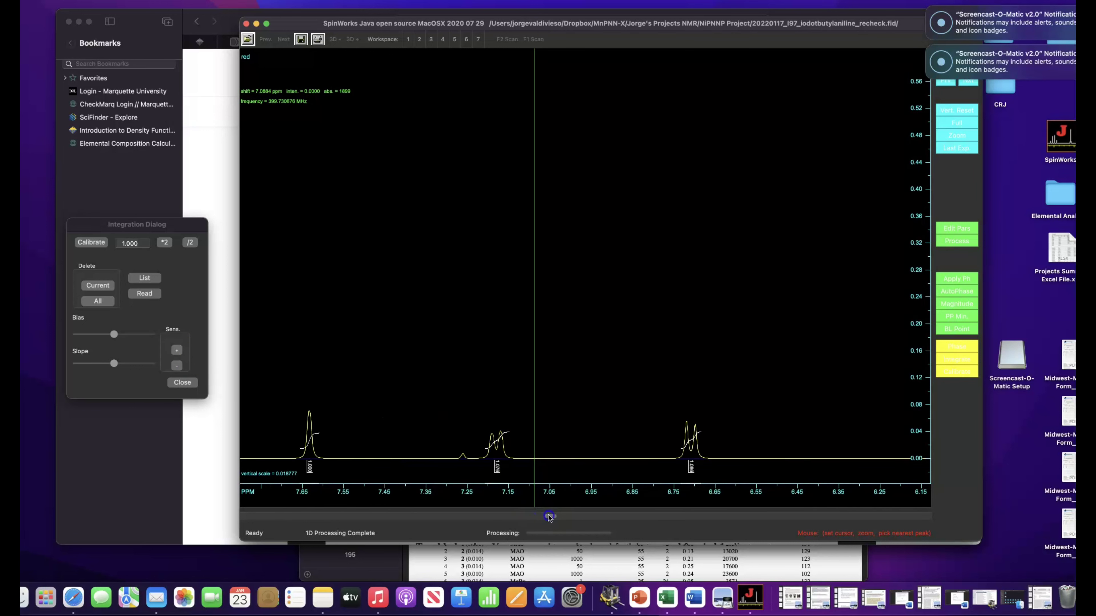
{"action": "left_click_drag", "start_coordinate": [554, 517], "coordinate": [682, 516]}
{"action": "left_click", "coordinate": [572, 406]}
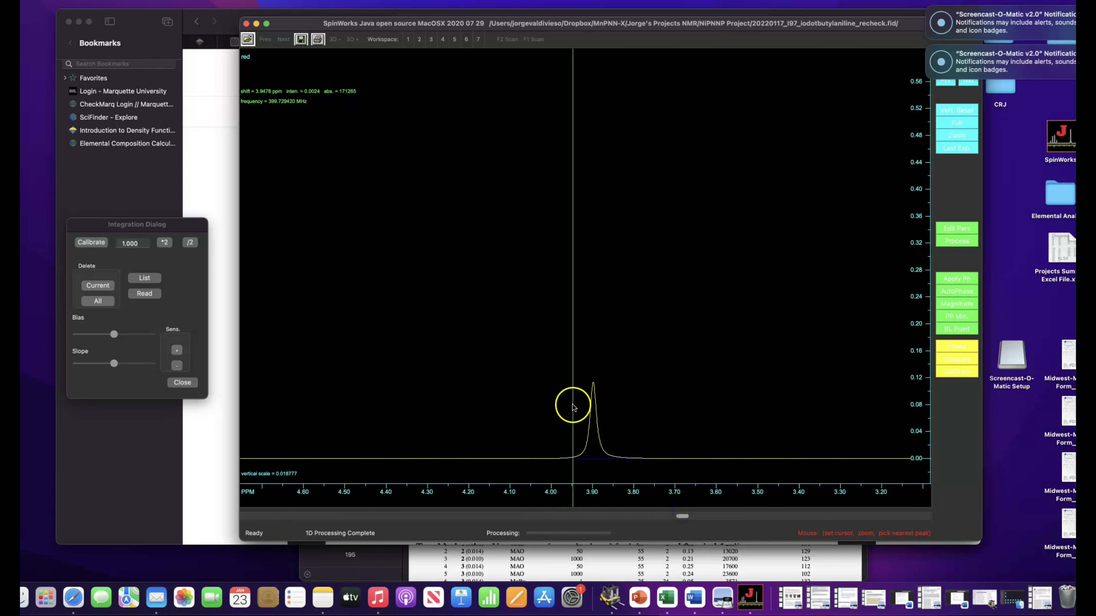
{"action": "left_click_drag", "start_coordinate": [573, 407], "coordinate": [615, 399]}
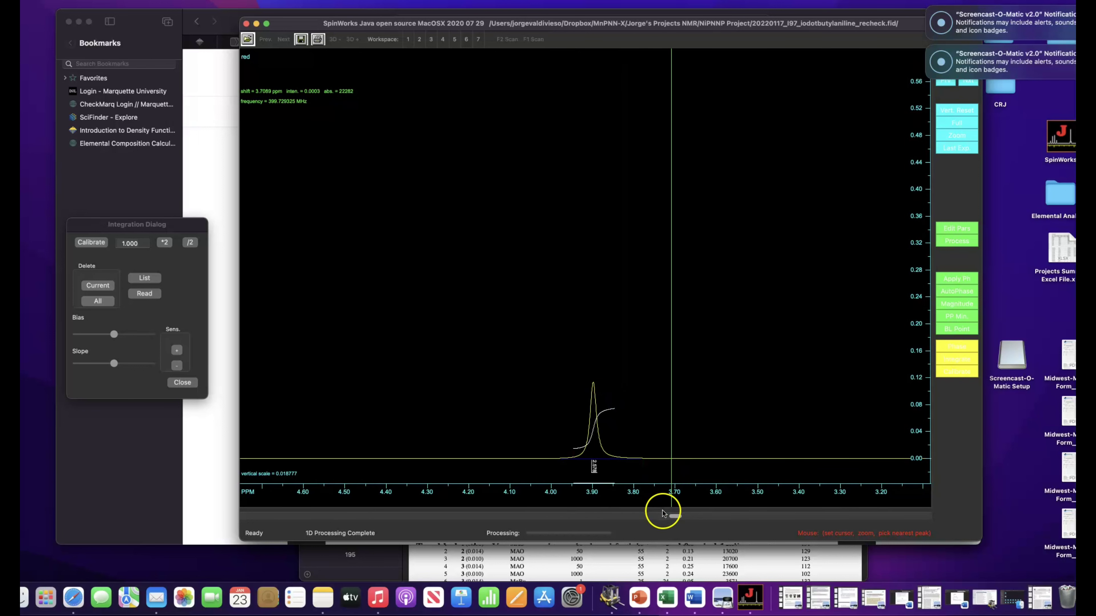
- Integrate the tall peak near 1.27 ppm between about 1.30 and 1.20 ppm
{"action": "left_click_drag", "start_coordinate": [678, 516], "coordinate": [698, 517]}
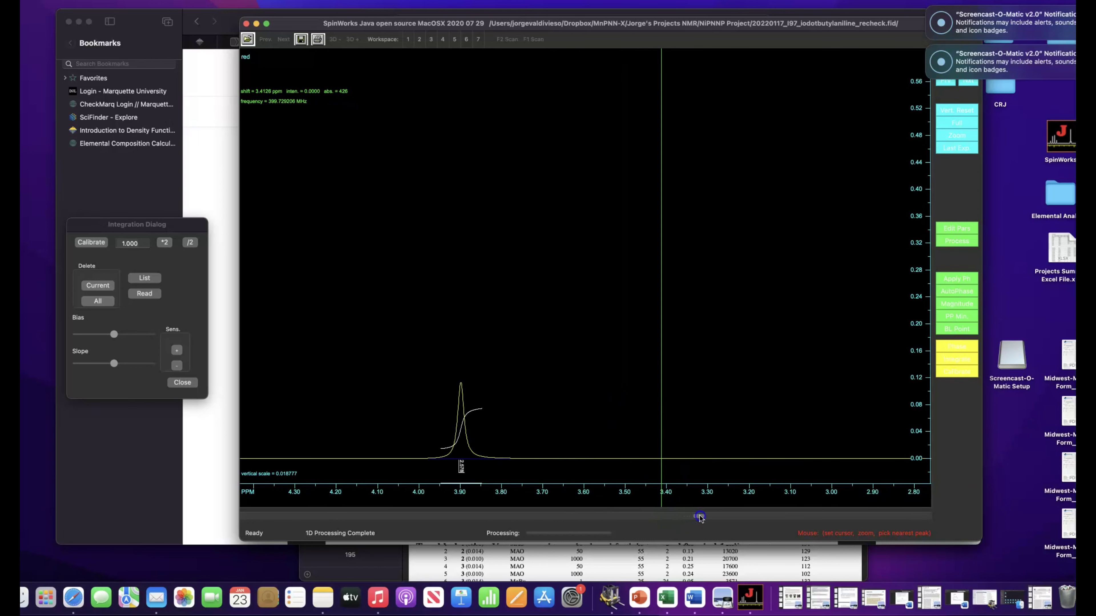
{"action": "left_click_drag", "start_coordinate": [700, 517], "coordinate": [785, 511]}
{"action": "left_click", "coordinate": [695, 467]}
{"action": "left_click", "coordinate": [670, 410]}
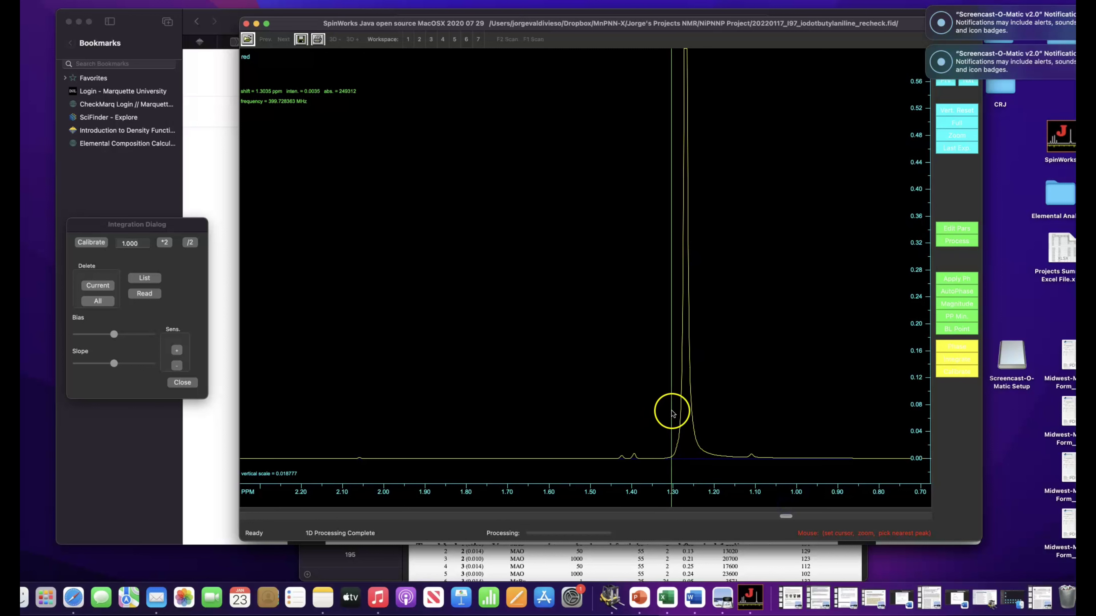
{"action": "left_click", "coordinate": [712, 412]}
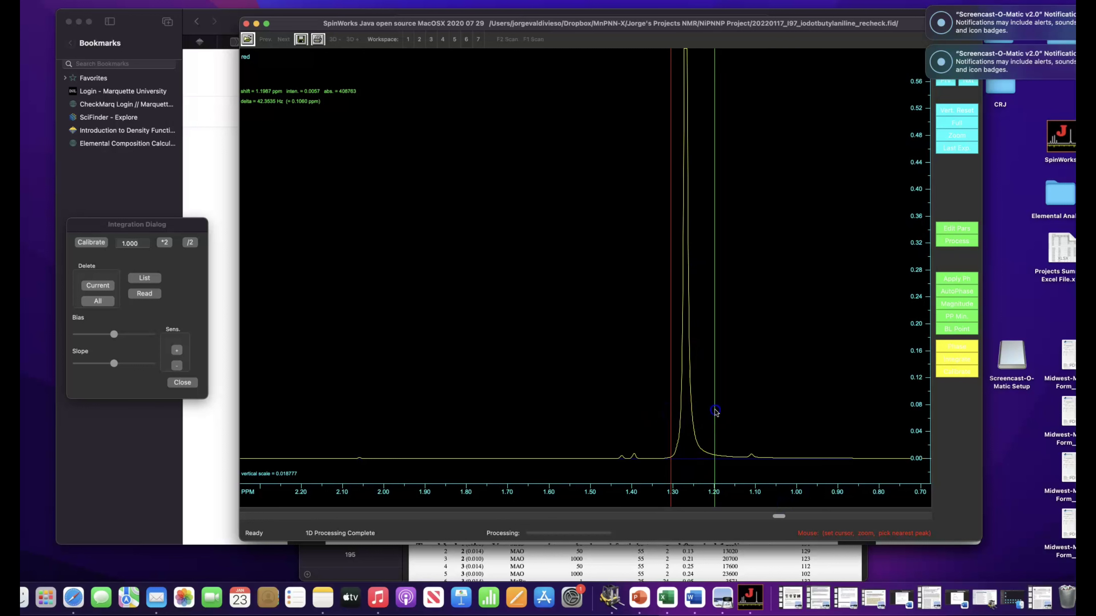
{"action": "left_click", "coordinate": [578, 406]}
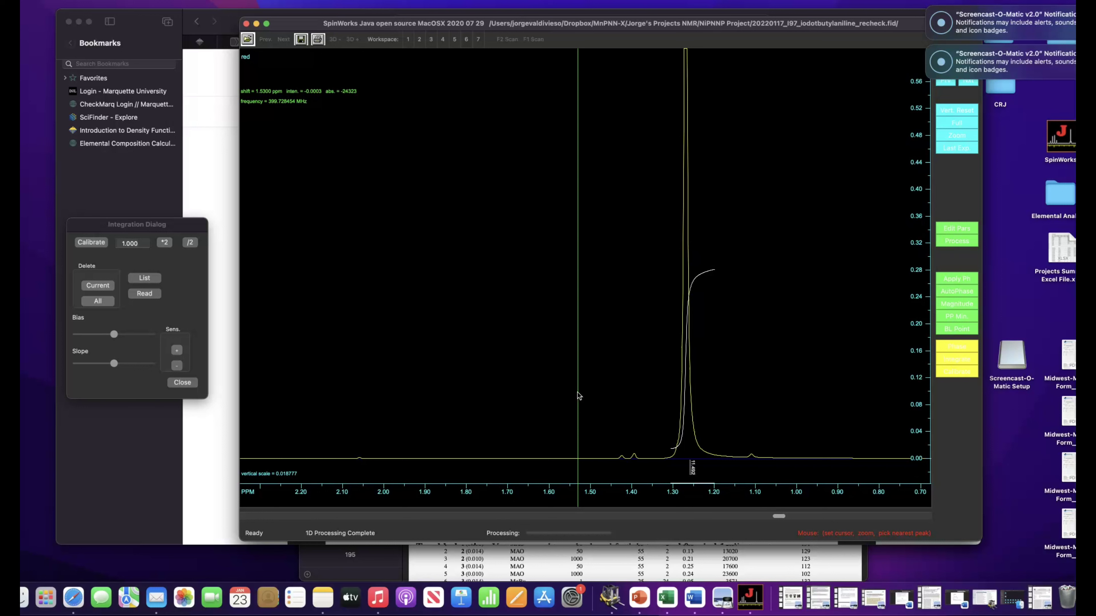
- Close the Integration Dialog and restore the full spectrum
{"action": "left_click_drag", "start_coordinate": [578, 396], "coordinate": [403, 287]}
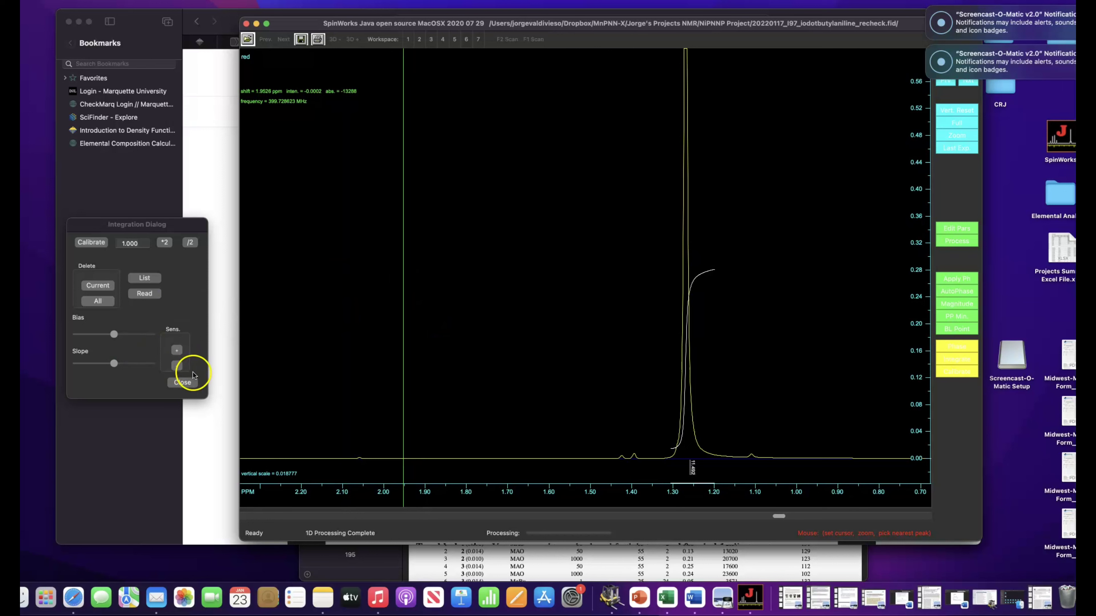
{"action": "left_click", "coordinate": [185, 383]}
{"action": "left_click", "coordinate": [385, 357]}
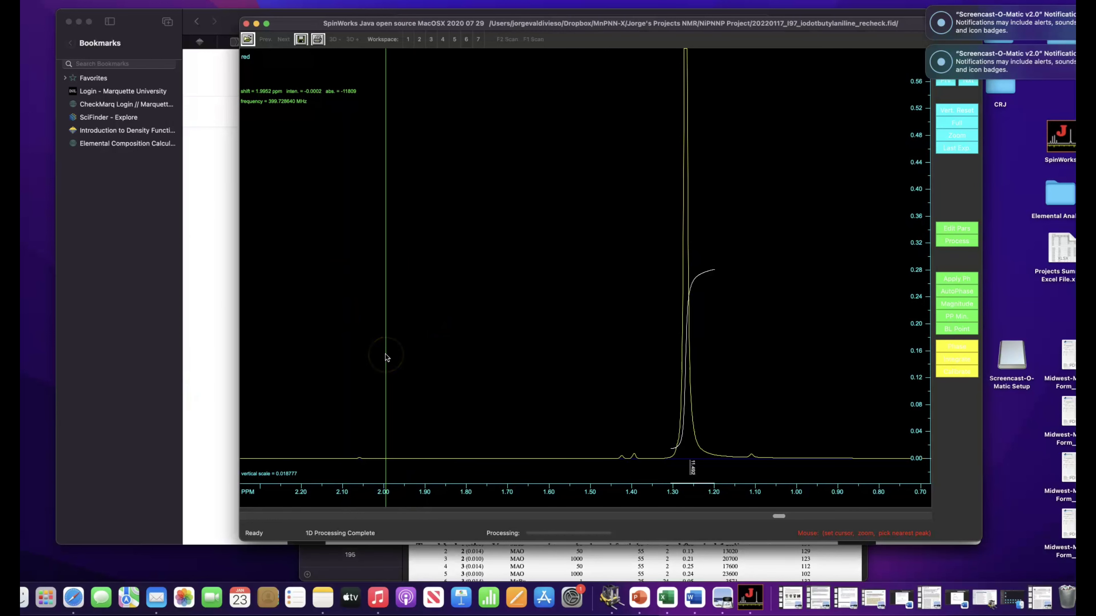
{"action": "right_click", "coordinate": [385, 358]}
{"action": "left_click", "coordinate": [435, 350]}
{"action": "left_click", "coordinate": [485, 337]}
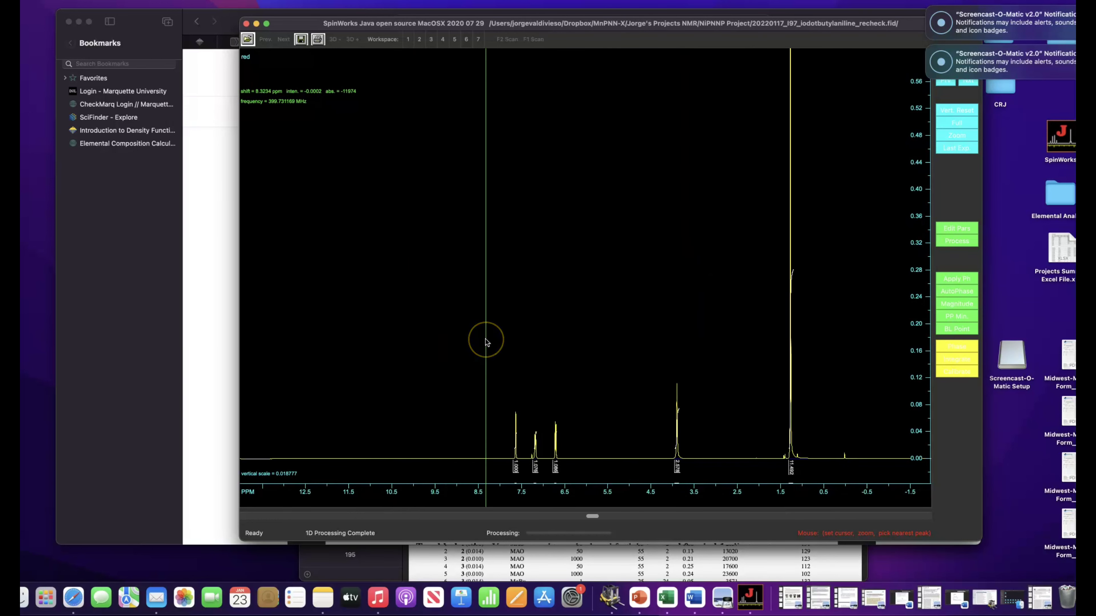
- Zoom into the region holding all integrated peaks, between about 7.9 and 0.9 ppm
{"action": "left_click_drag", "start_coordinate": [486, 342], "coordinate": [506, 328]}
{"action": "left_click_drag", "start_coordinate": [697, 307], "coordinate": [806, 306]}
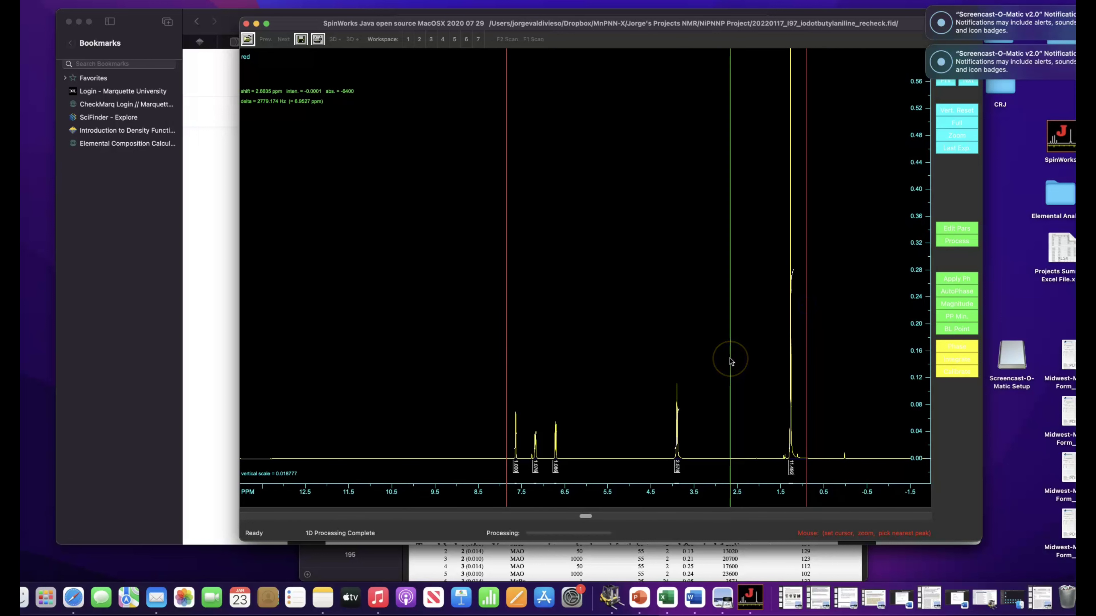
{"action": "right_click", "coordinate": [727, 359]}
{"action": "left_click", "coordinate": [714, 361]}
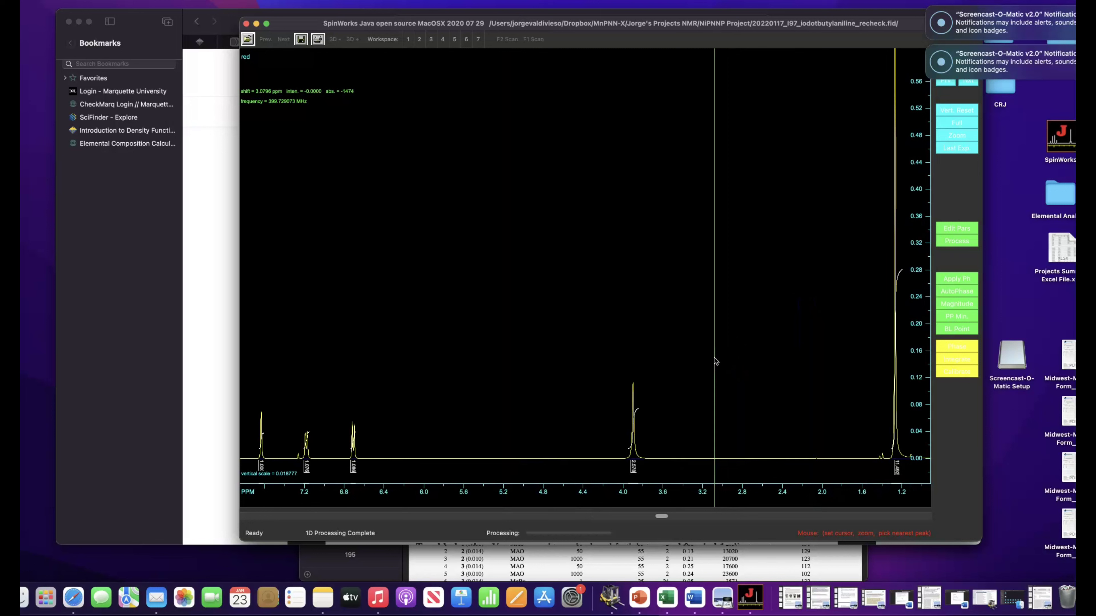
{"action": "left_click_drag", "start_coordinate": [714, 357], "coordinate": [691, 414]}
{"action": "left_click_drag", "start_coordinate": [559, 426], "coordinate": [492, 420]}
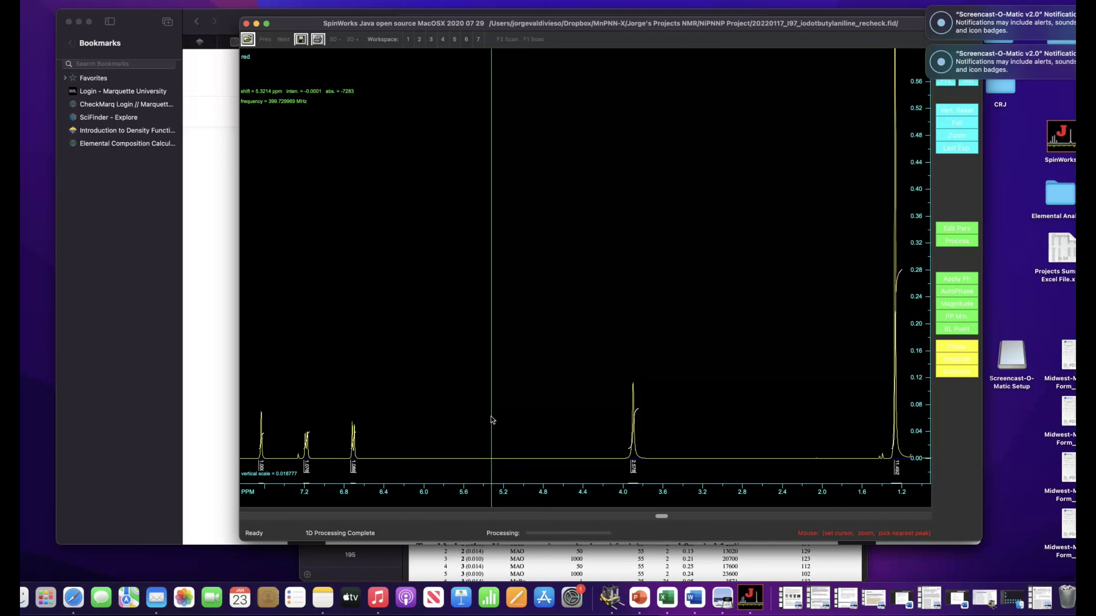
{"action": "left_click", "coordinate": [370, 477]}
{"action": "left_click", "coordinate": [246, 241]}
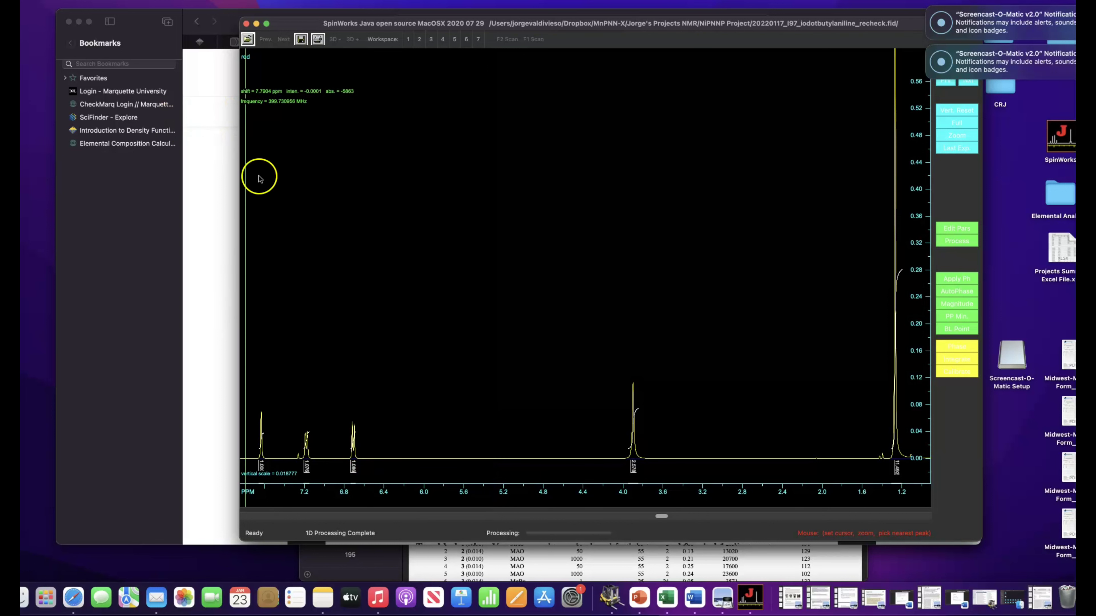